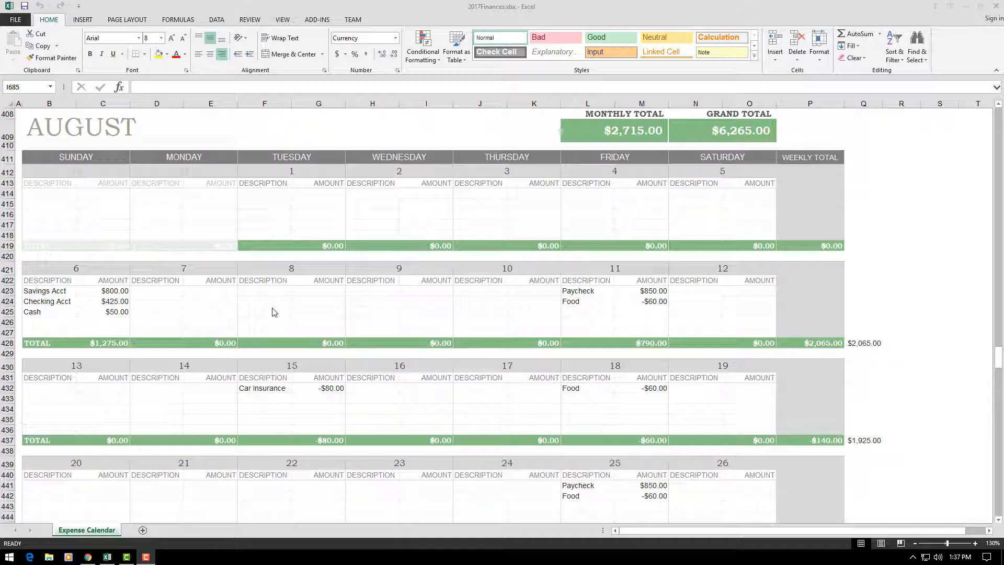
Search the online templates for "any year expense calendar" and create a new workbook from the Any year expense calendar template.
click(272, 312)
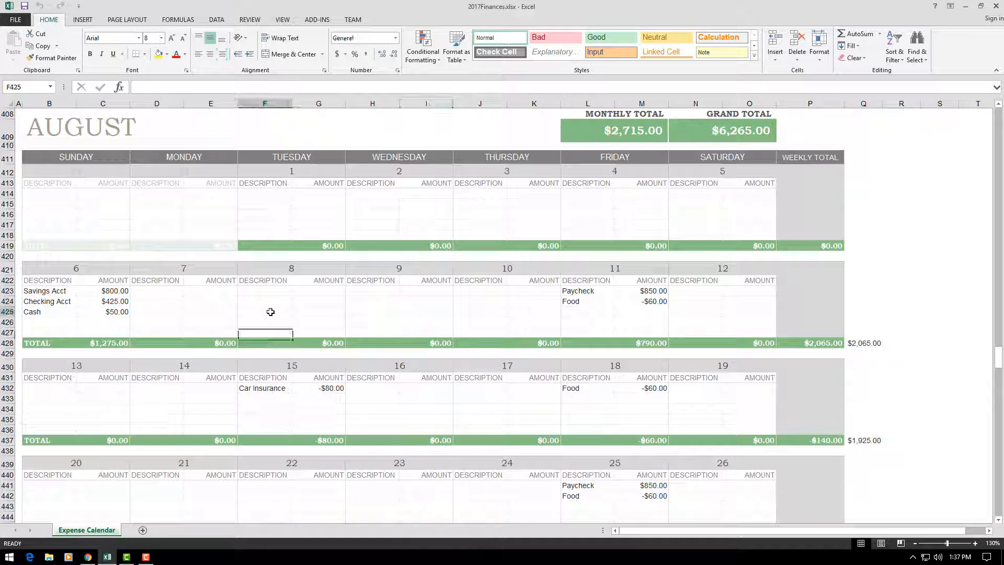
click(19, 21)
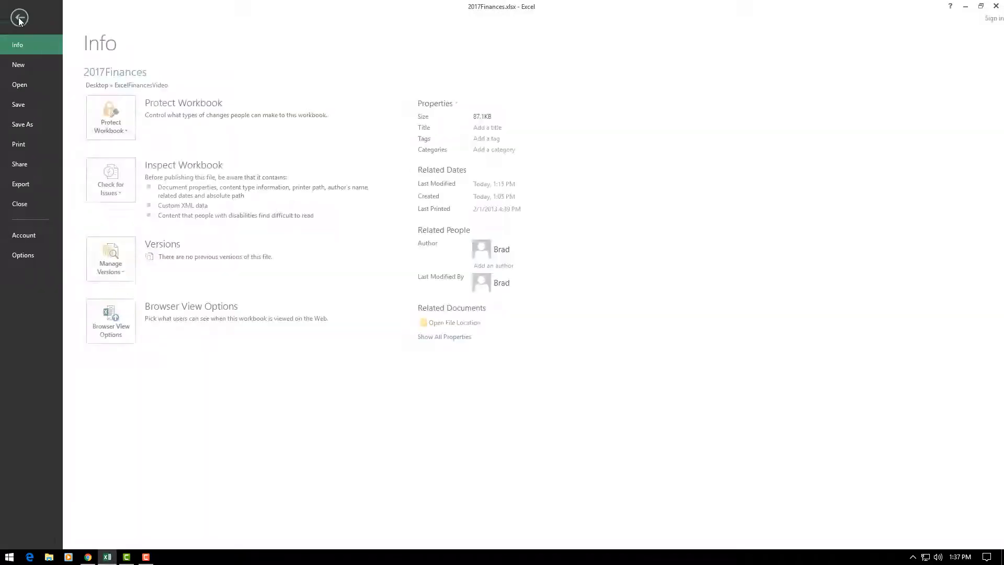
click(29, 64)
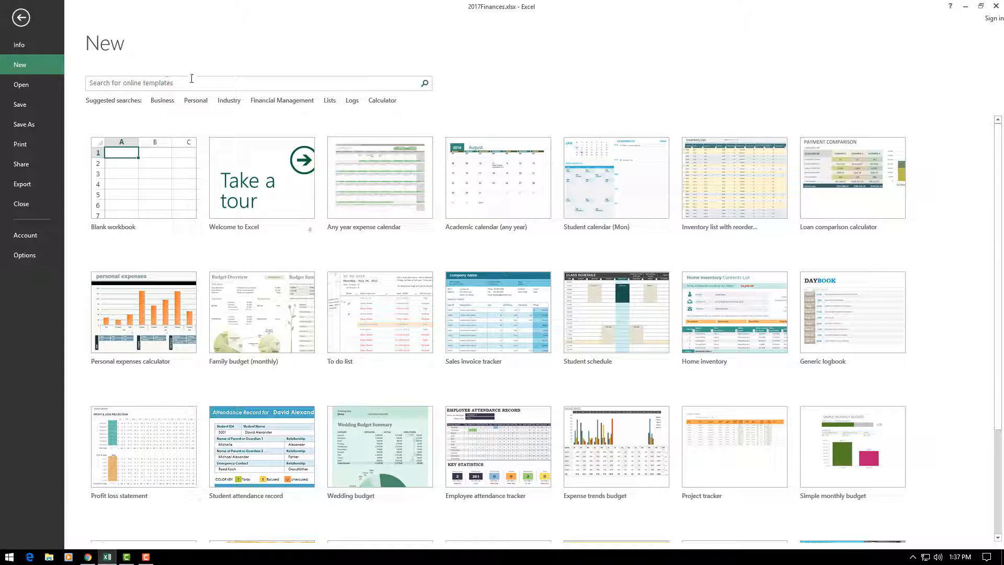
click(224, 83)
text(any year expense calendar)
key(Return)
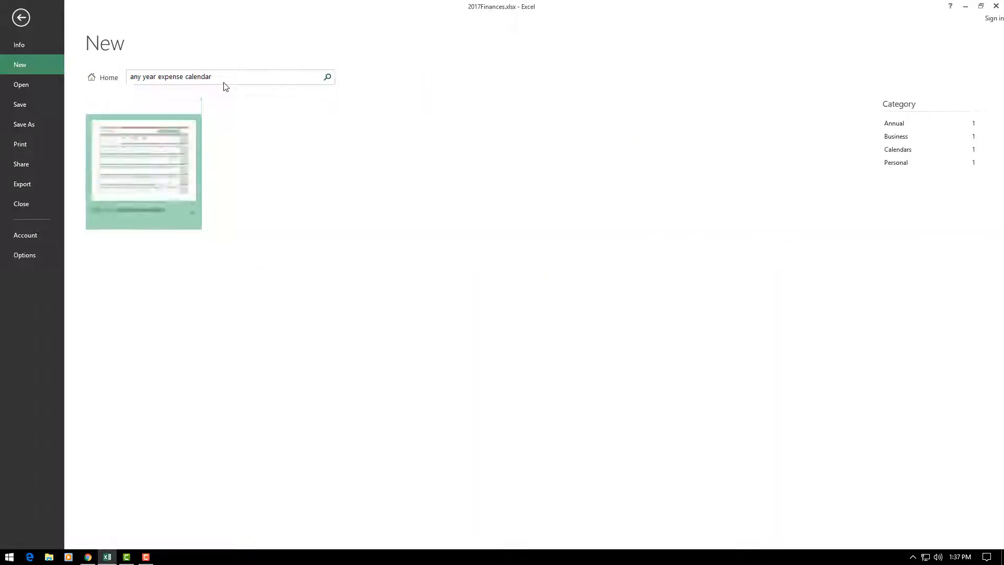
click(145, 168)
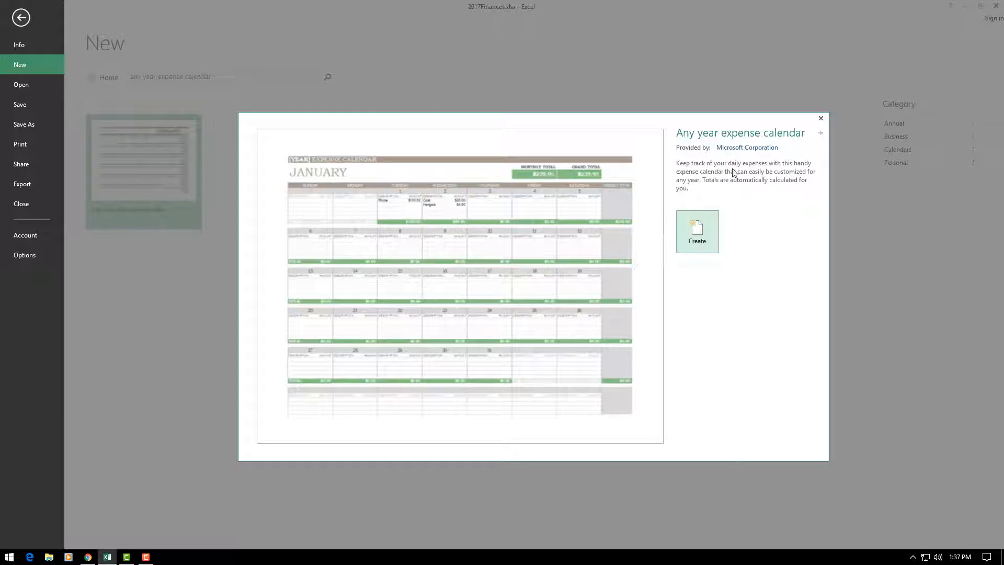
click(700, 232)
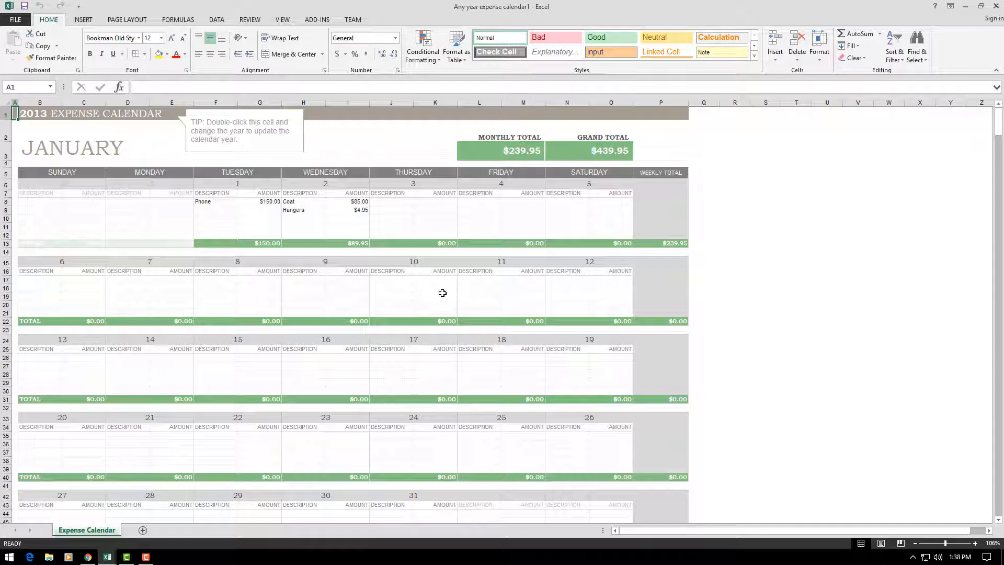
Clear the sample Phone, Coat and Hangers expenses with their amounts from January 1 and 2.
click(478, 312)
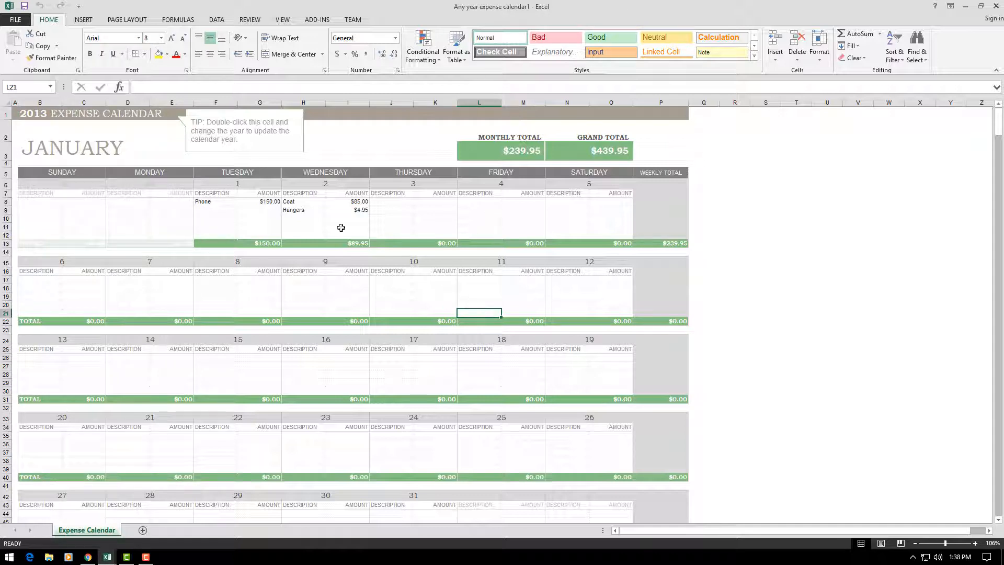
click(253, 217)
click(215, 220)
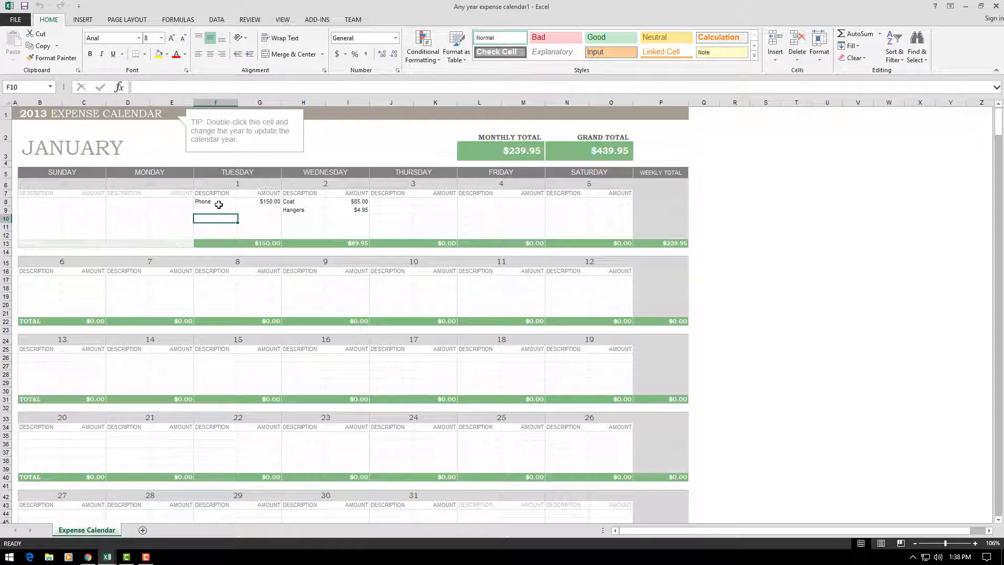
drag(218, 203, 344, 214)
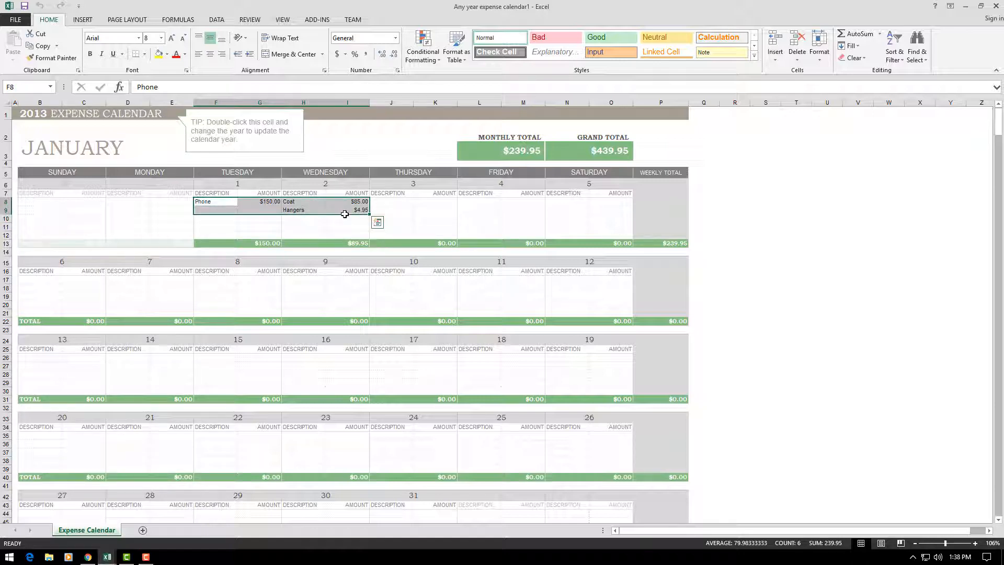
key(Delete)
click(309, 227)
Clear the sample expense entry and its amount from February 6.
scroll(310, 258, down, 20)
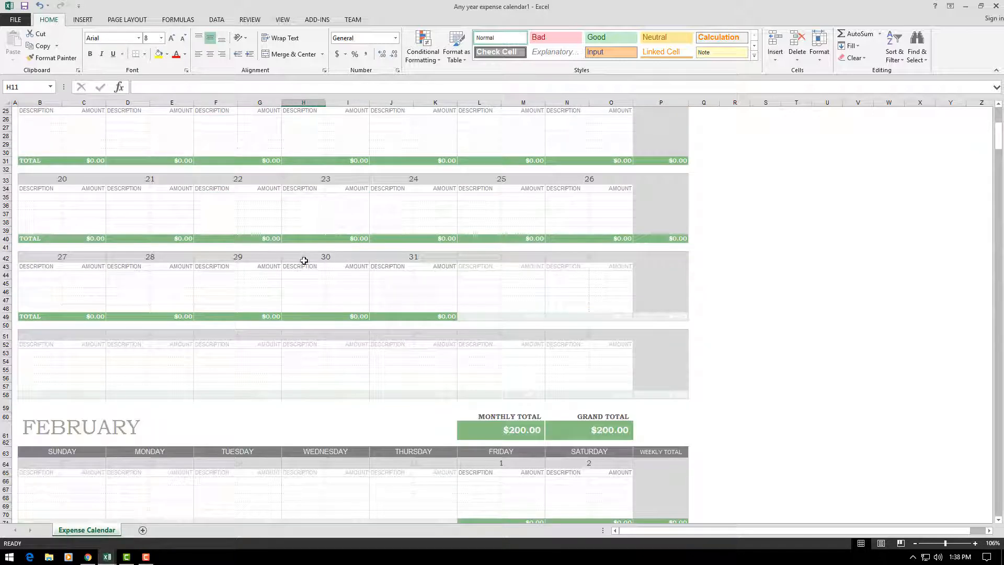
drag(307, 243, 338, 243)
key(Delete)
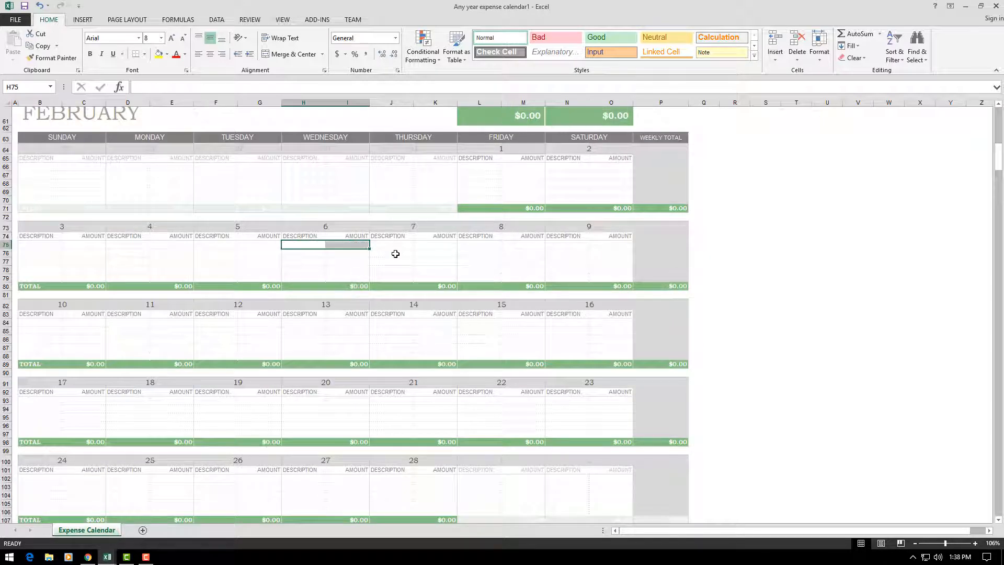
click(394, 253)
Change the year in the expense calendar's title cell to 2017.
scroll(396, 253, up, 5)
scroll(396, 253, up, 15)
click(334, 304)
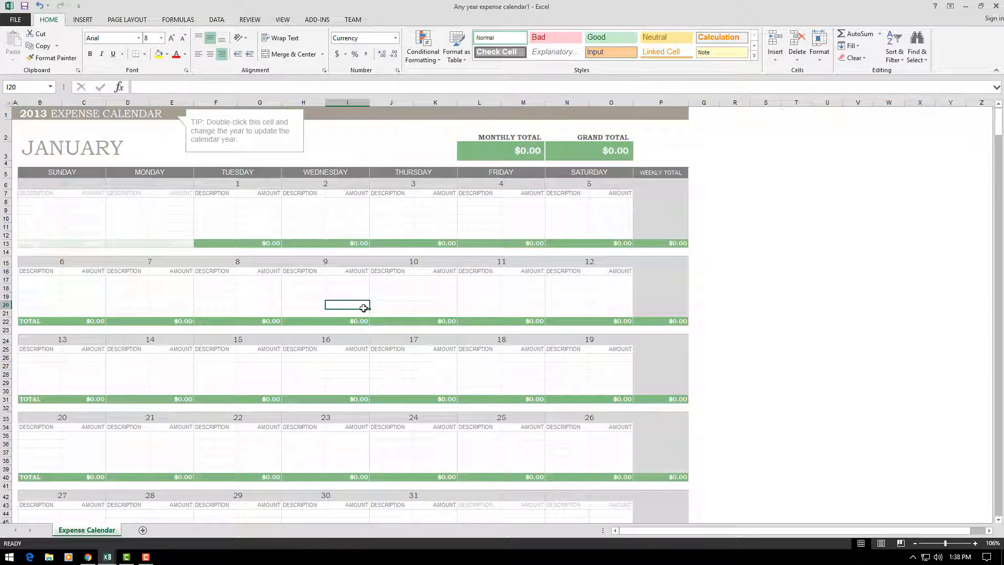
double_click(34, 114)
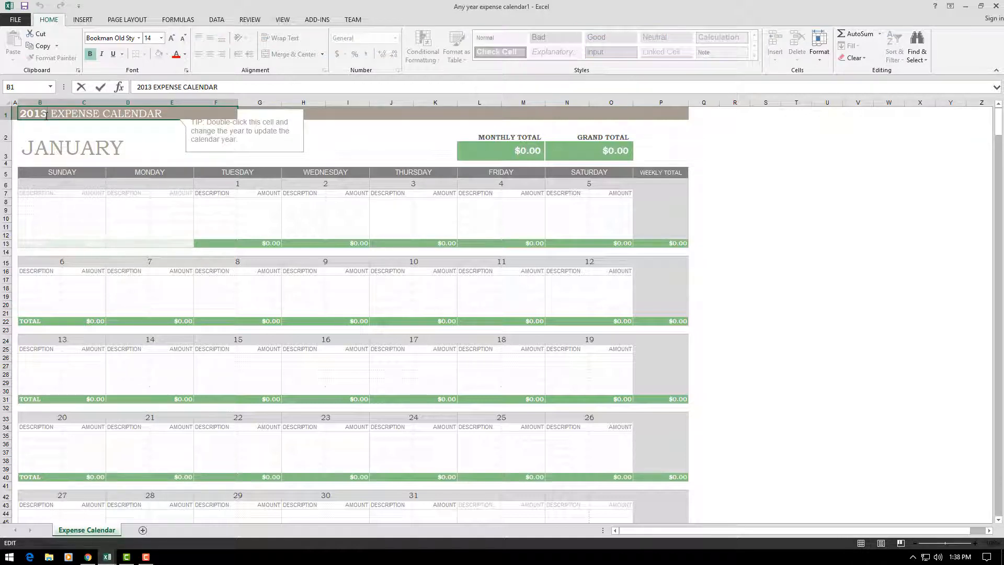
key(BackSpace)
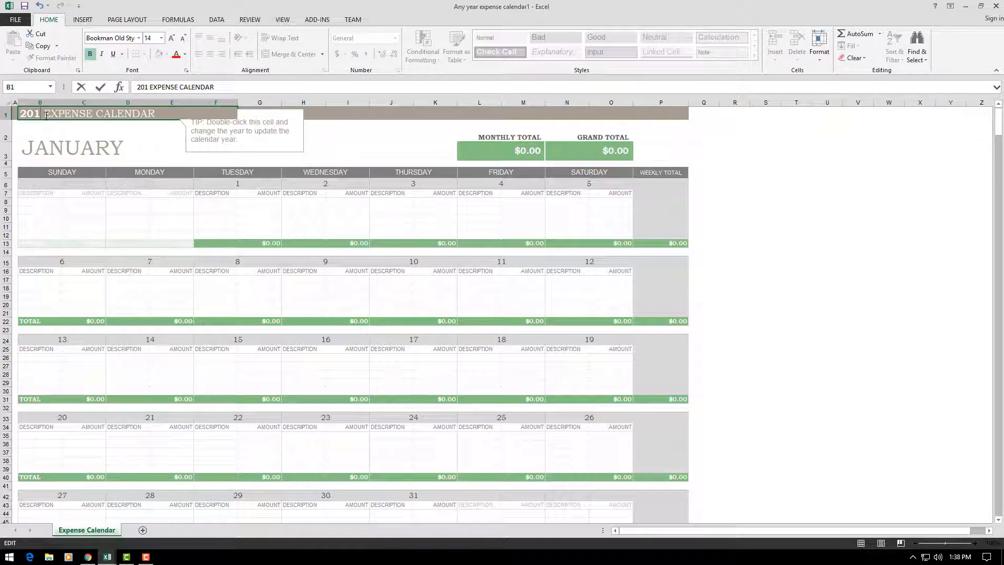
text(7)
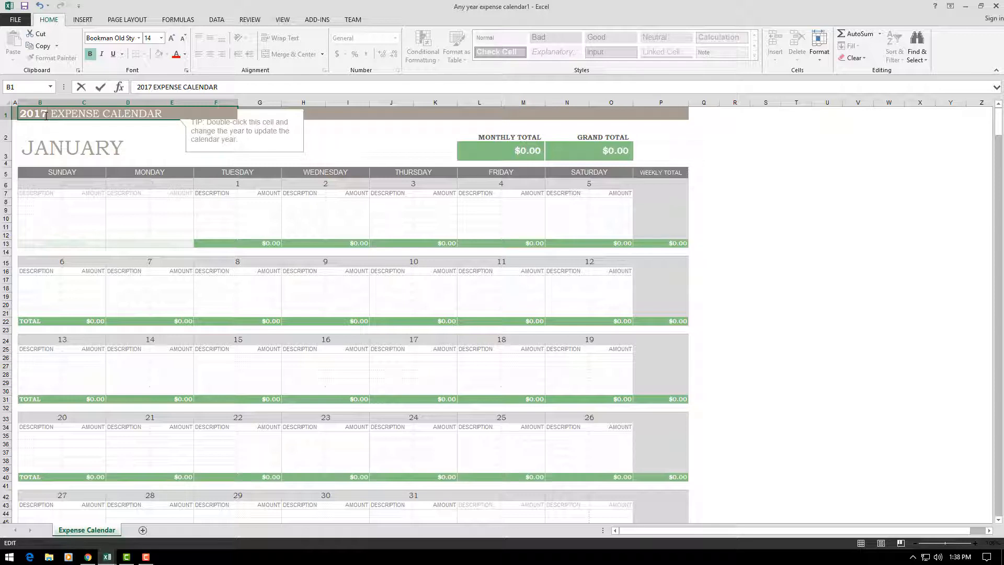
key(Return)
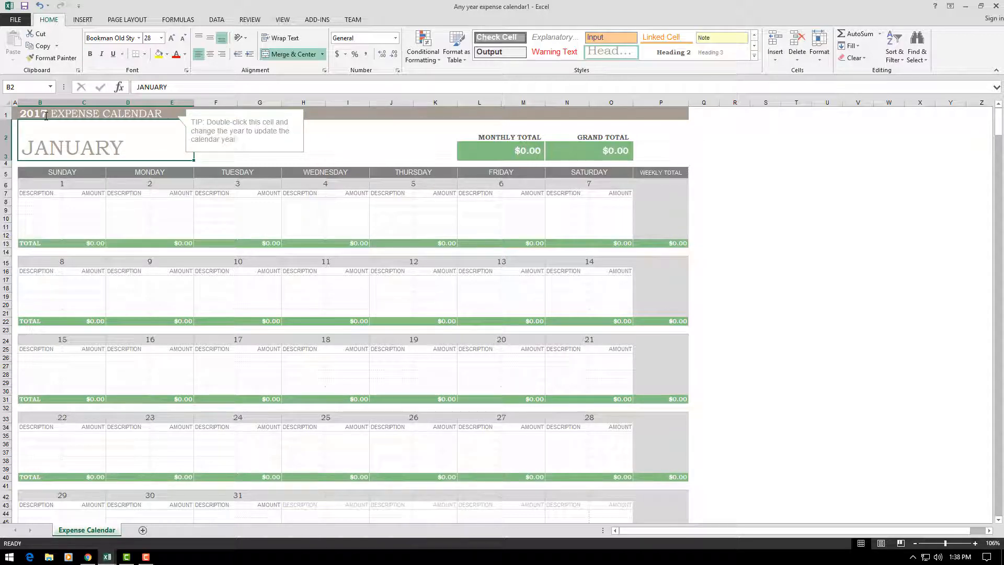
Examine how the January and February dates line up with the weekday headings for the title's year.
click(42, 180)
key(Right)
key(Right)
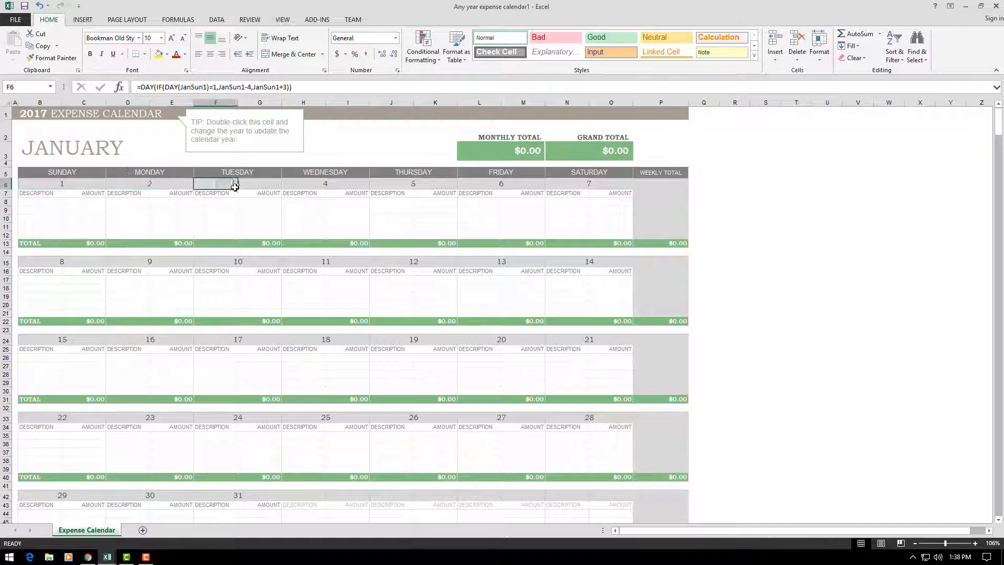
click(61, 174)
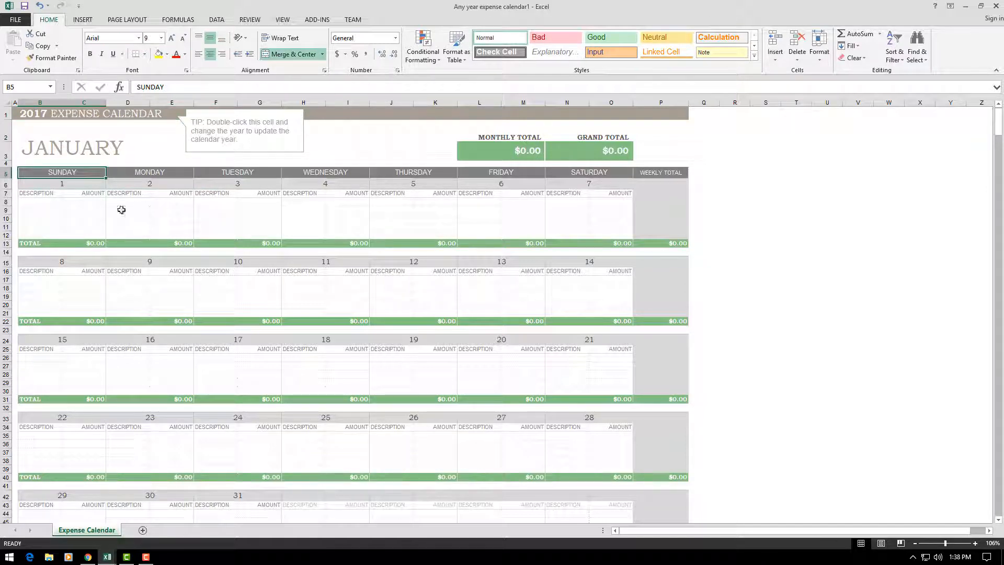
click(40, 239)
click(40, 242)
scroll(329, 251, down, 20)
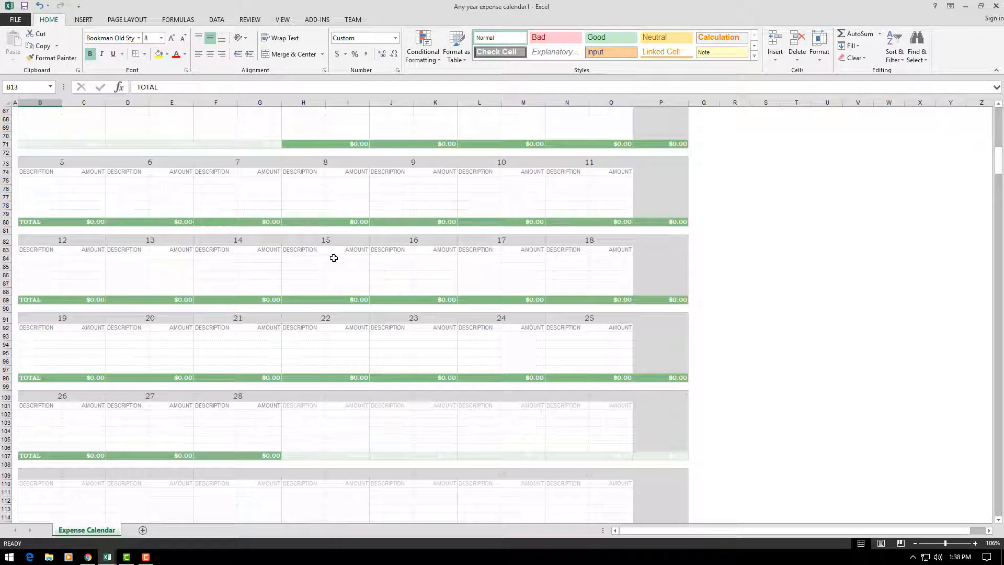
click(318, 276)
scroll(318, 278, up, 14)
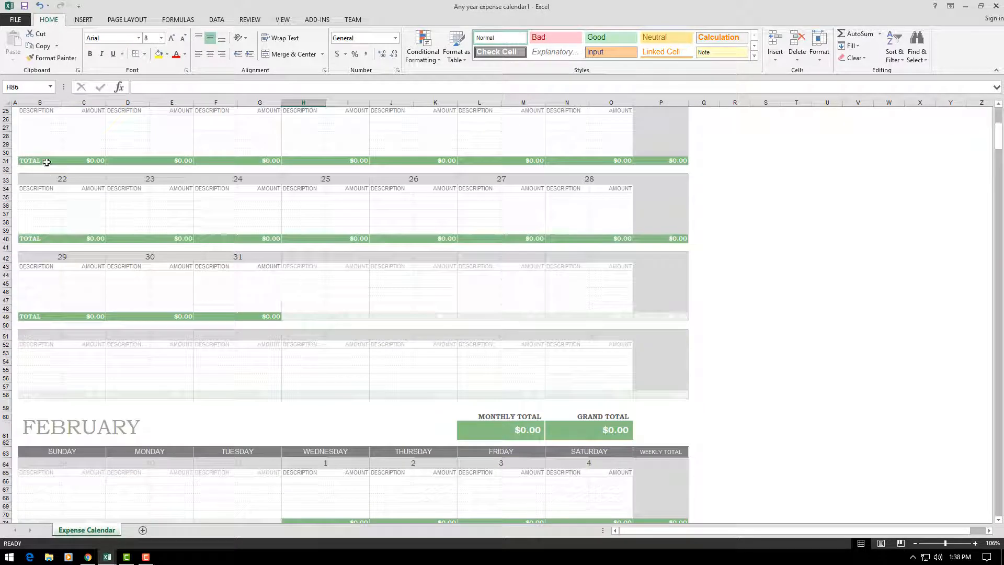
scroll(47, 162, up, 8)
click(39, 117)
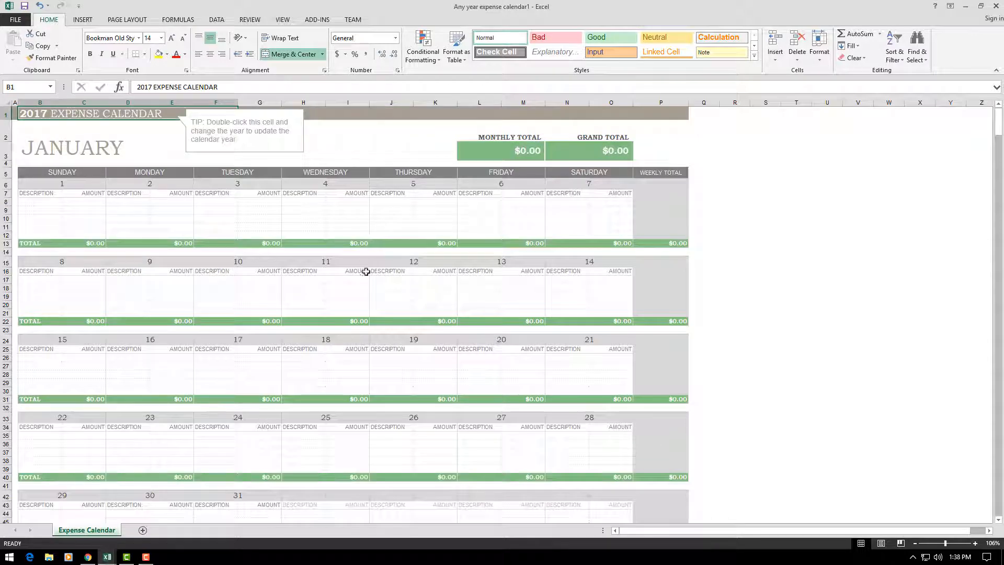
click(300, 311)
click(346, 299)
click(475, 298)
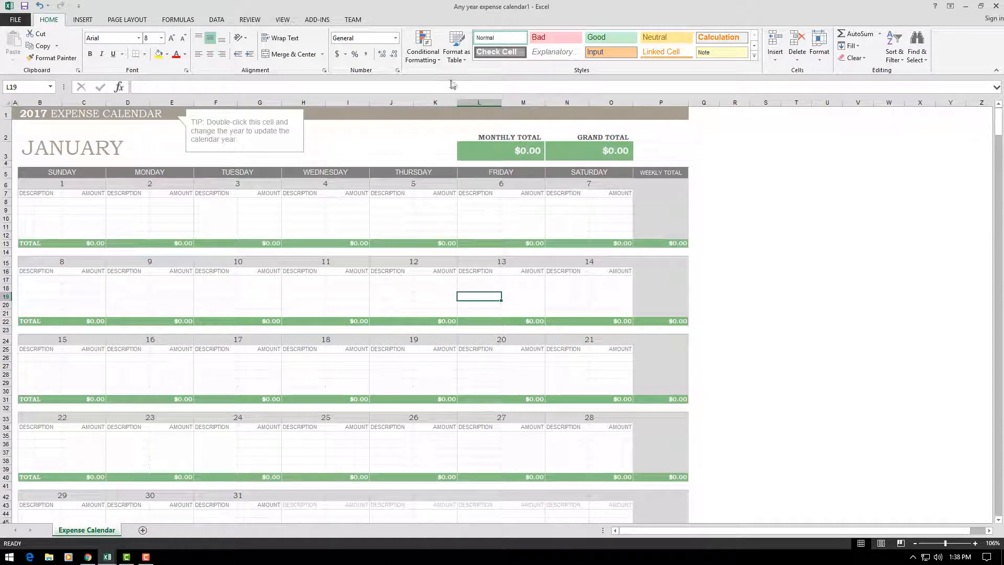
click(565, 287)
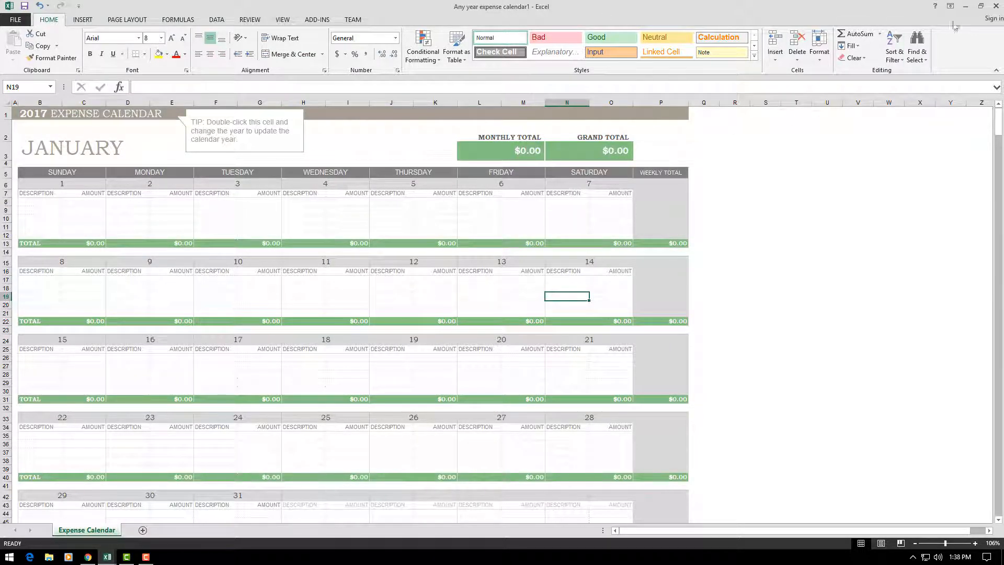
Close the new expense calendar workbook without saving and return to the 2017Finances workbook.
click(996, 6)
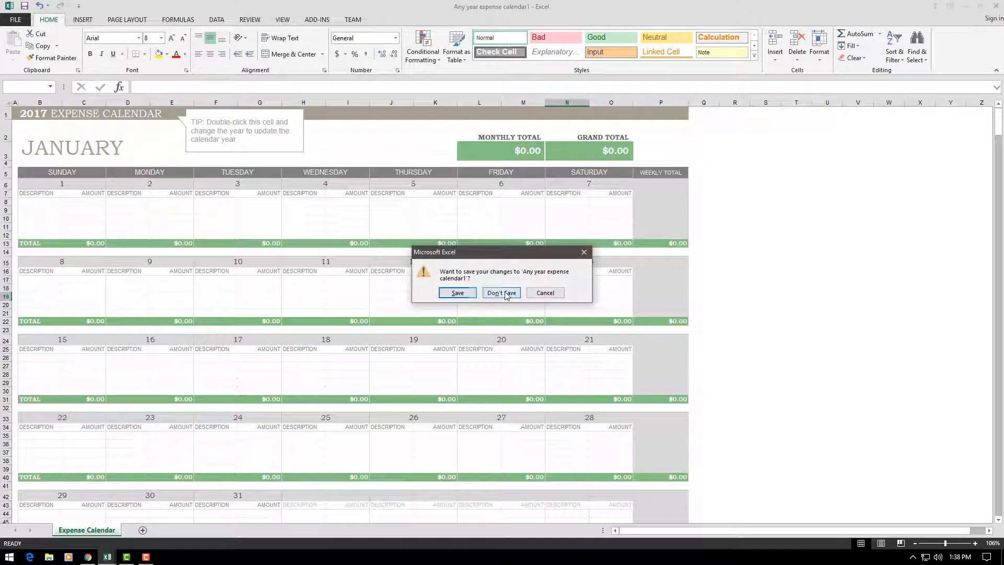
click(501, 293)
click(397, 320)
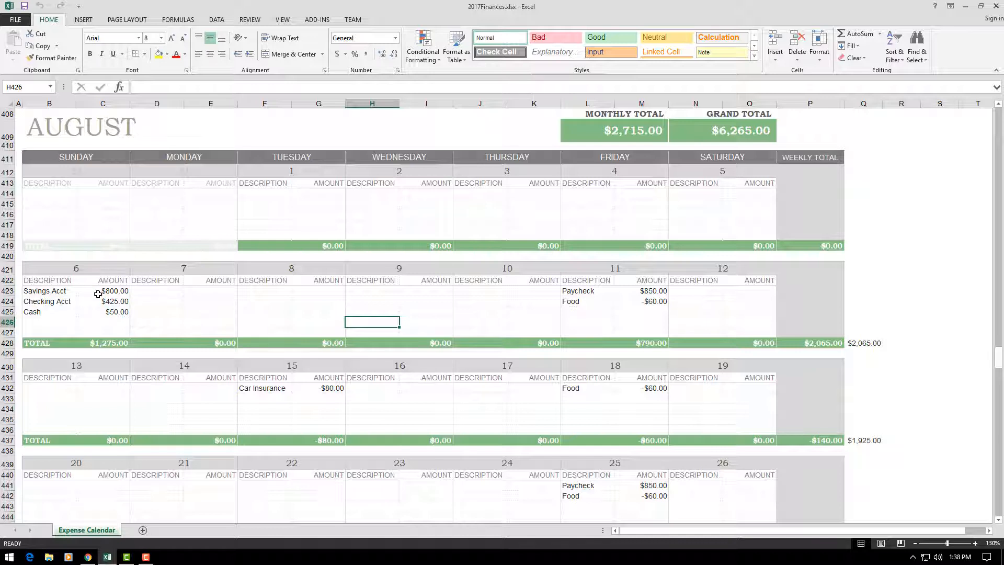
Examine the paycheck entries on August 11 and 25 and the entries following into September.
click(275, 312)
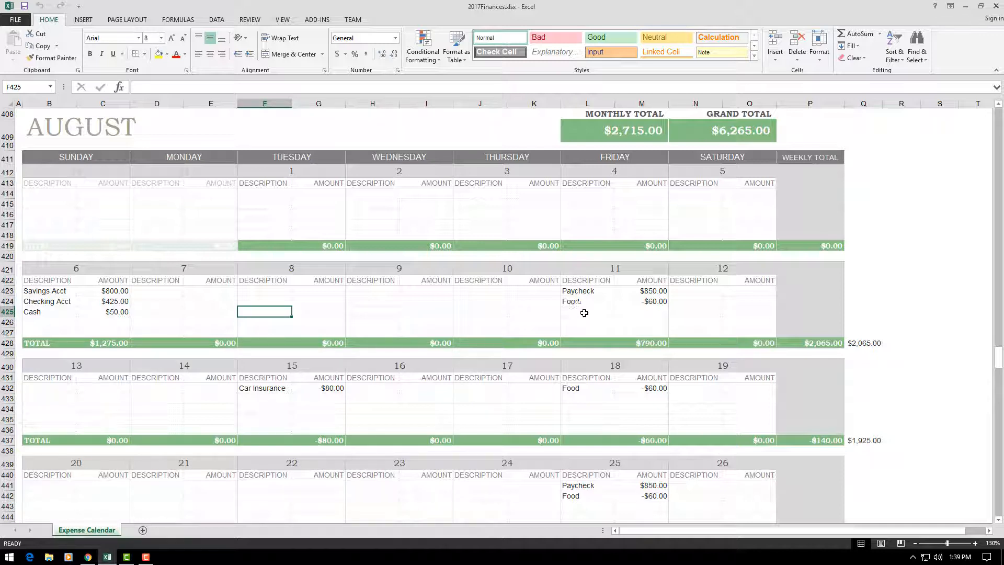
click(633, 291)
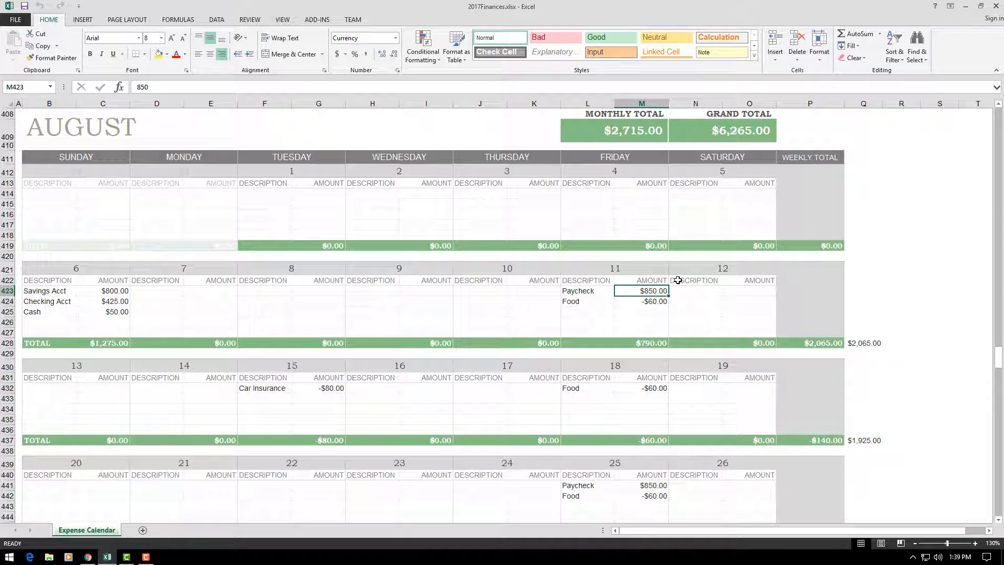
drag(605, 287, 637, 290)
click(653, 293)
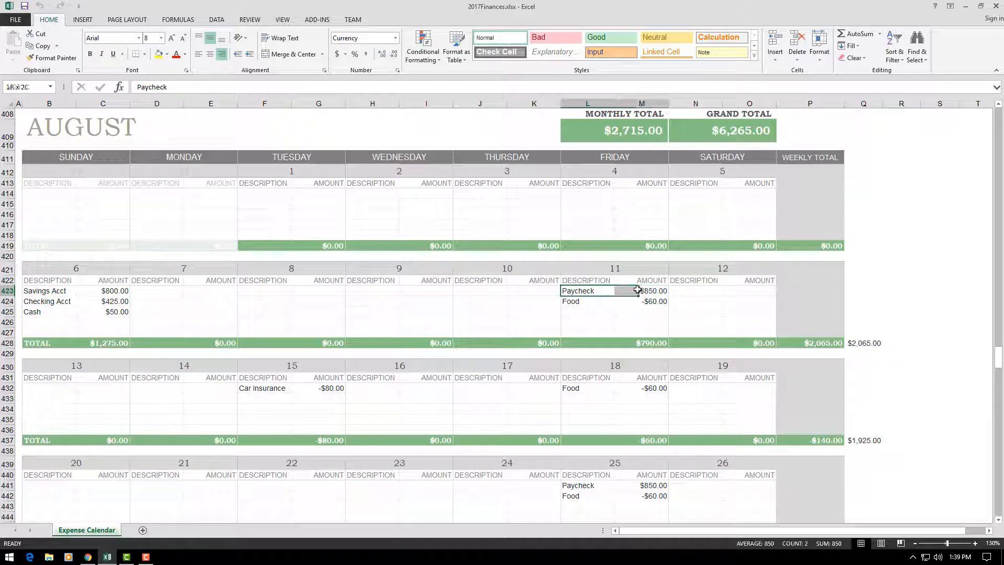
click(585, 487)
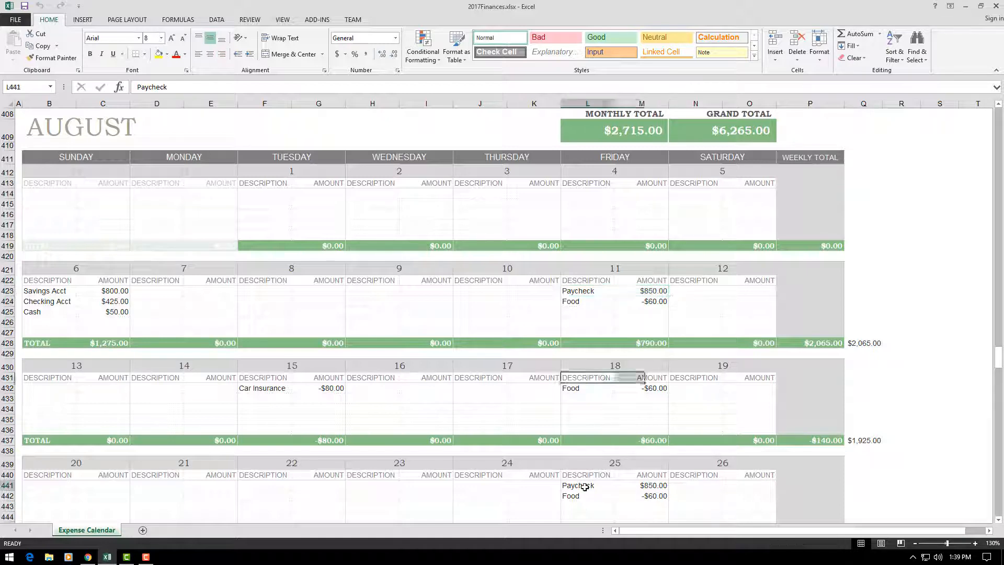
drag(585, 487, 653, 486)
click(586, 409)
scroll(709, 395, down, 9)
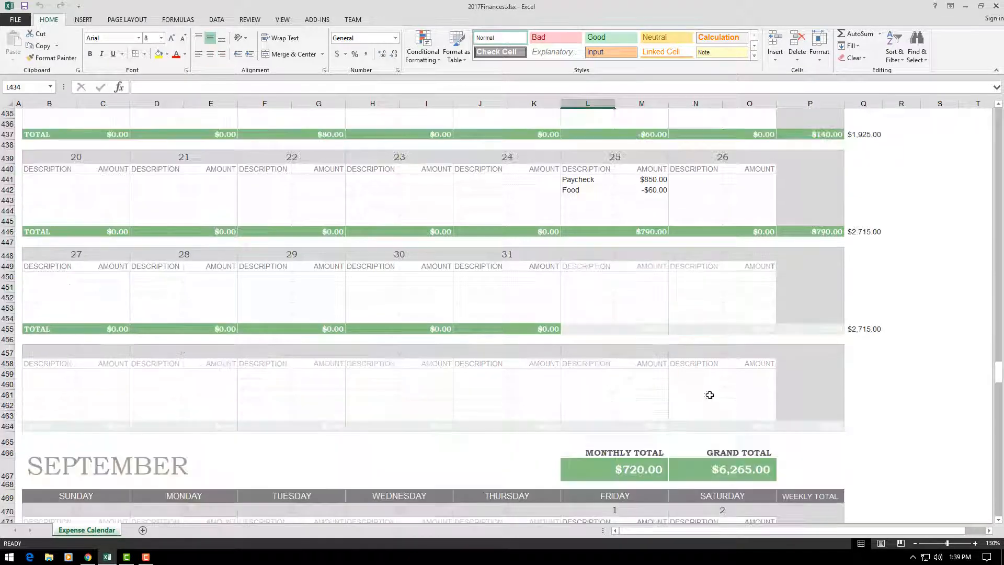
scroll(710, 395, down, 10)
scroll(576, 439, up, 8)
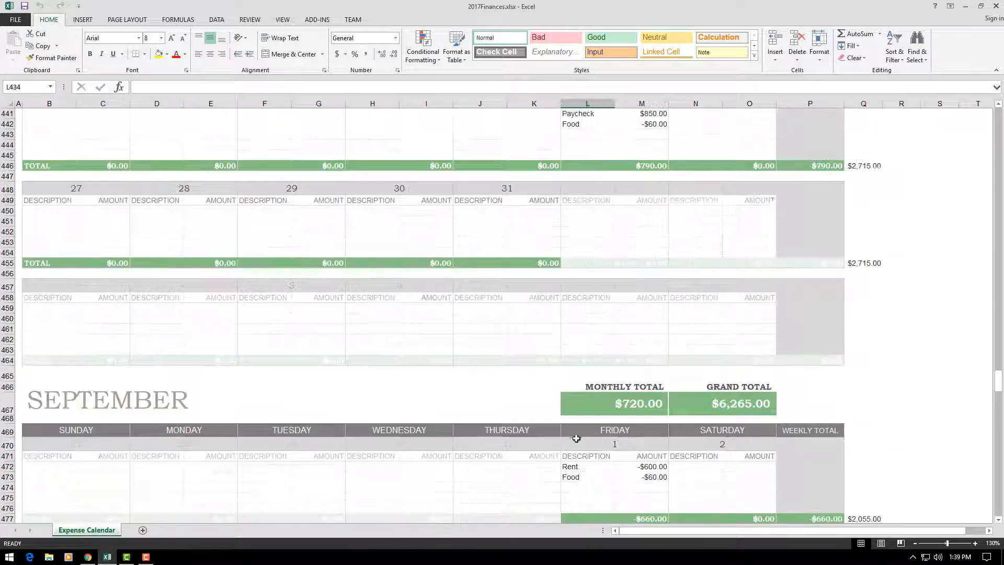
Review the Savings Acct, Checking Acct and Cash starting balances entered on August 6.
scroll(576, 438, up, 13)
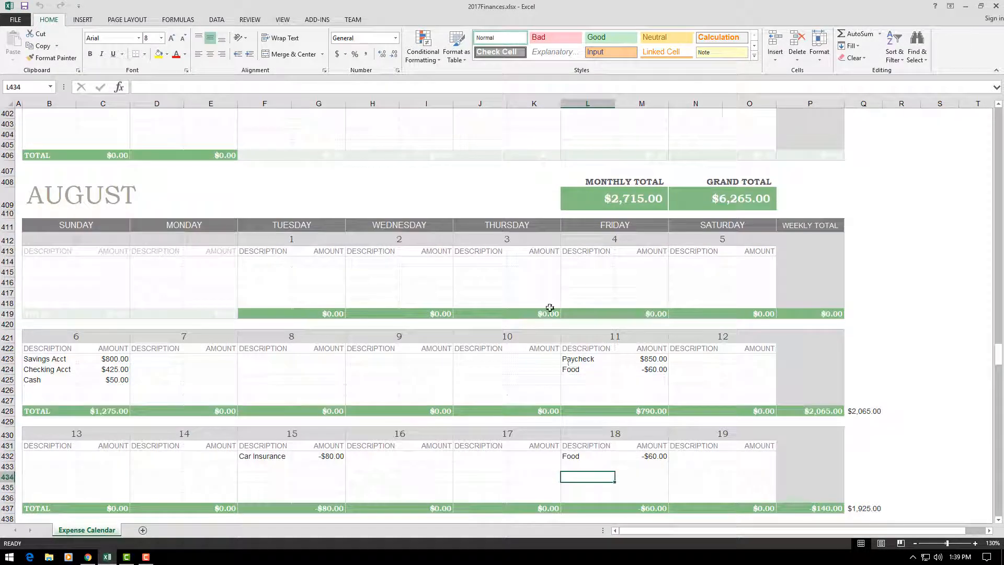
scroll(550, 308, down, 2)
click(431, 282)
click(64, 289)
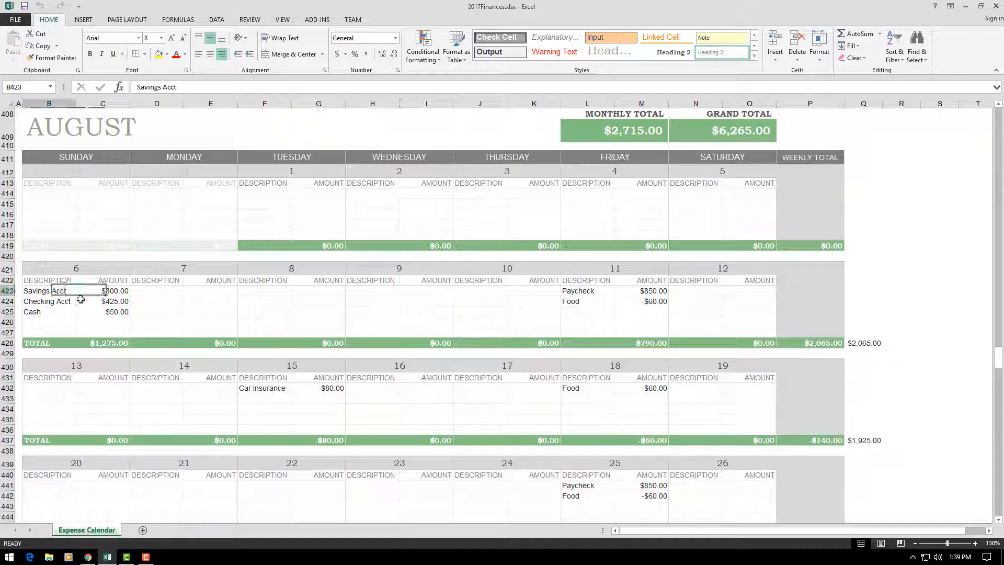
drag(80, 299, 94, 310)
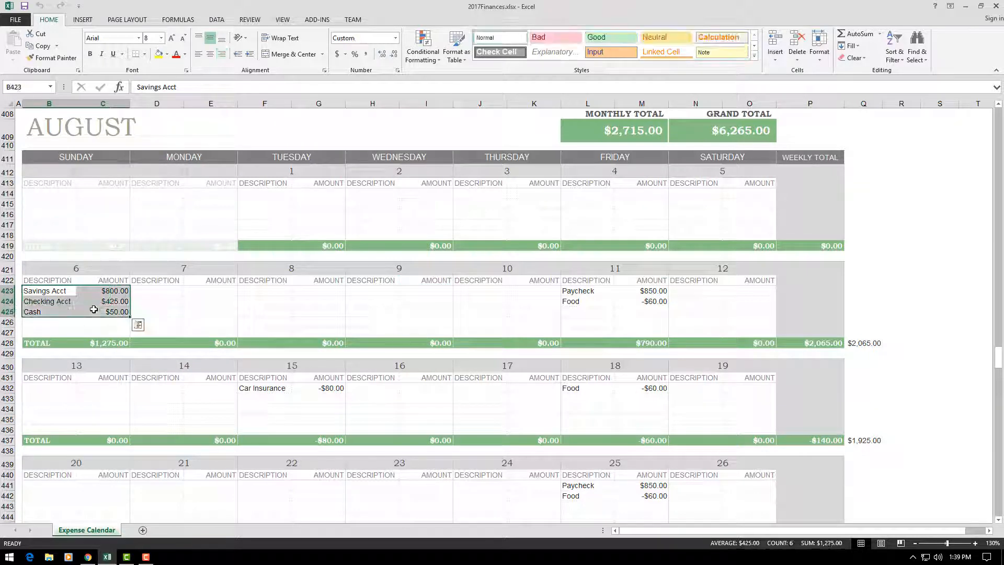
click(143, 311)
drag(52, 291, 101, 311)
click(99, 291)
click(105, 301)
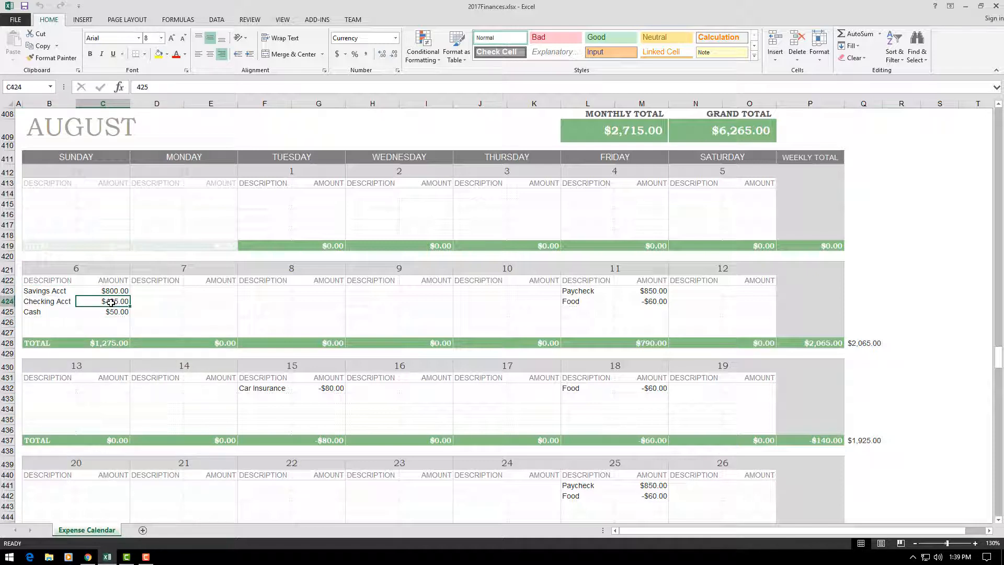
Review the Cash starting balance on August 6 and the running balance formula beside that week's total.
click(99, 313)
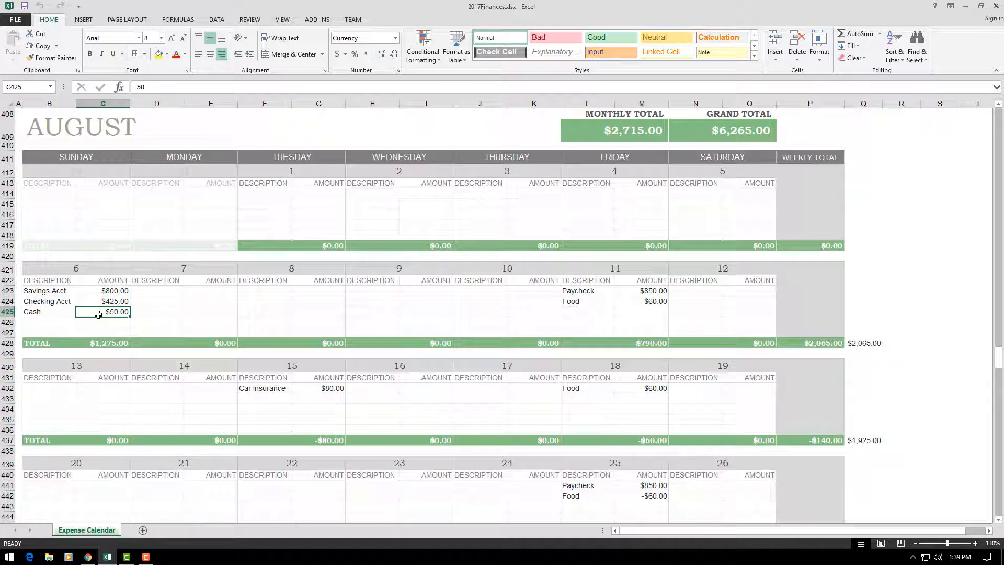
click(173, 312)
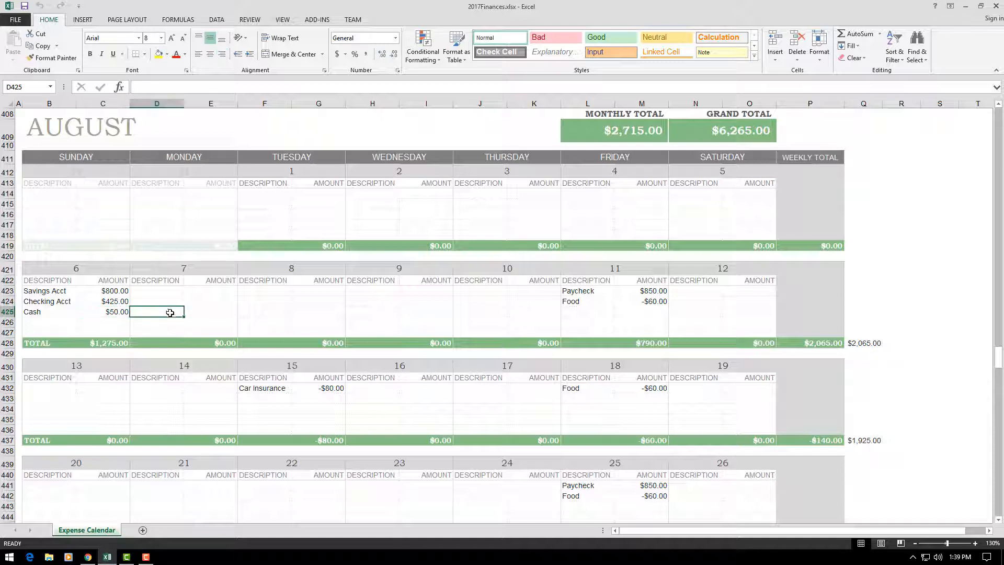
click(311, 318)
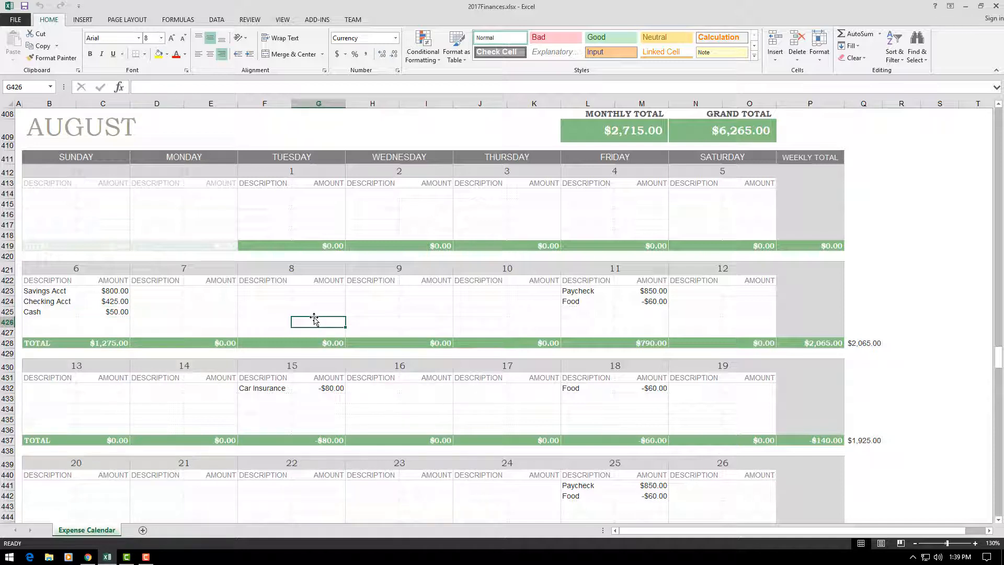
click(854, 344)
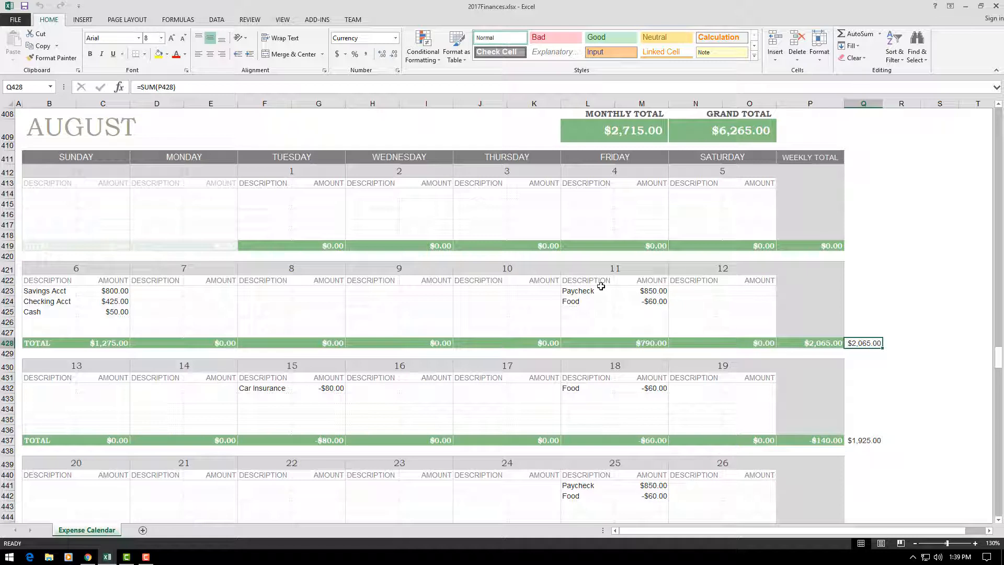
Review the Paycheck and Food entries on August 11, the Food entry on August 18 and the first running balance.
mouse_move(598, 289)
mouse_down()
mouse_move(645, 302)
mouse_move(592, 301)
mouse_move(646, 303)
mouse_move(582, 301)
mouse_up()
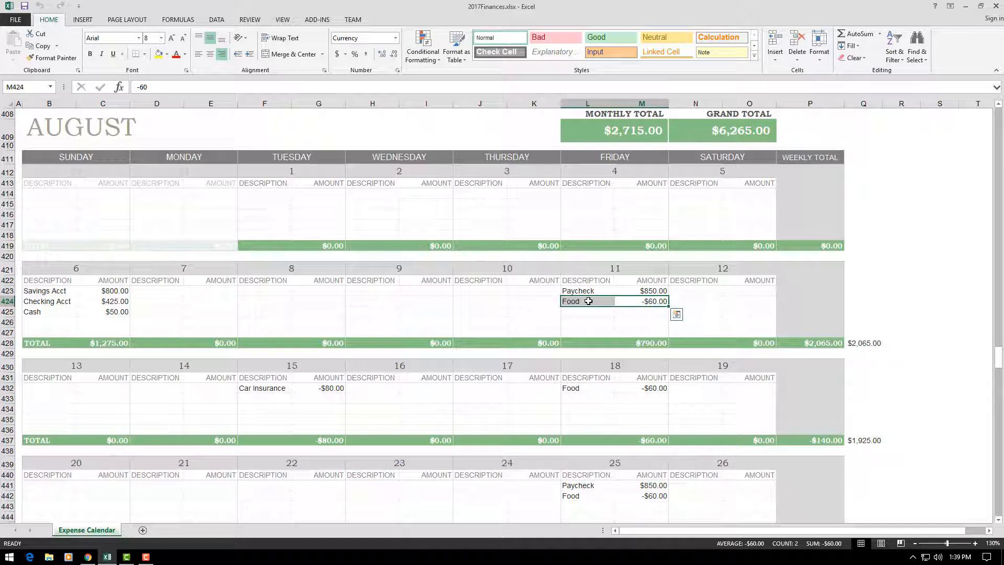
drag(576, 303, 719, 302)
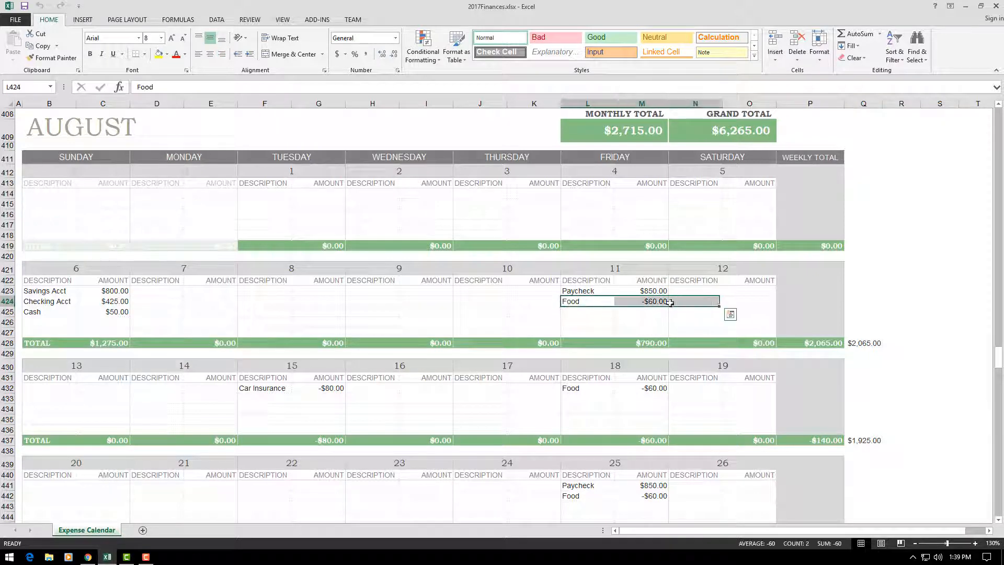
click(594, 387)
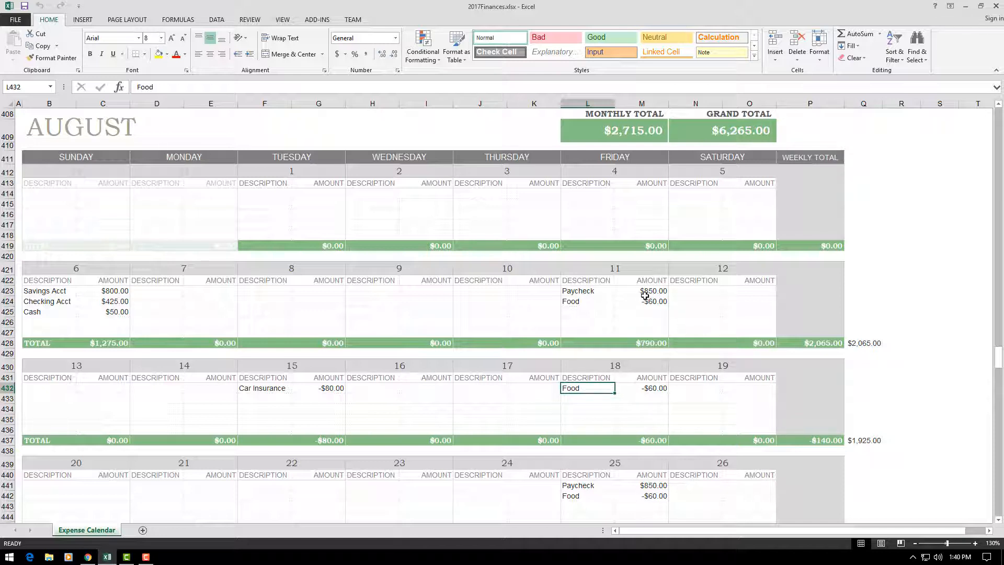
click(630, 312)
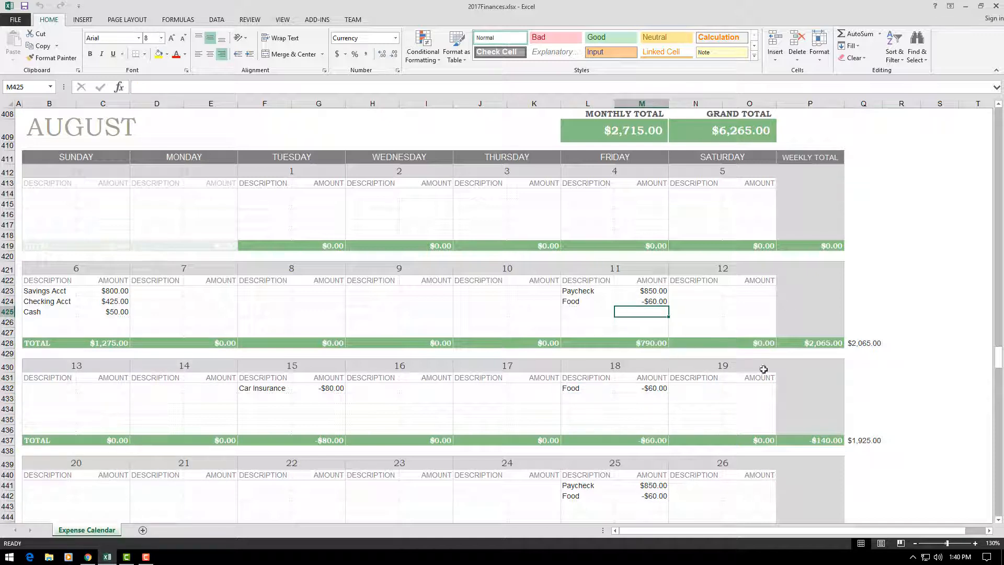
click(861, 342)
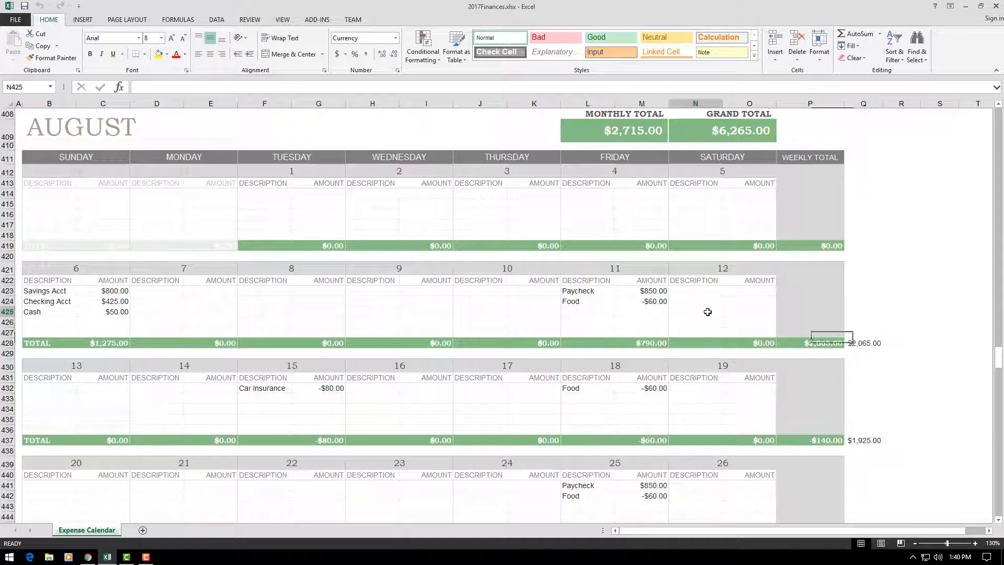
click(708, 310)
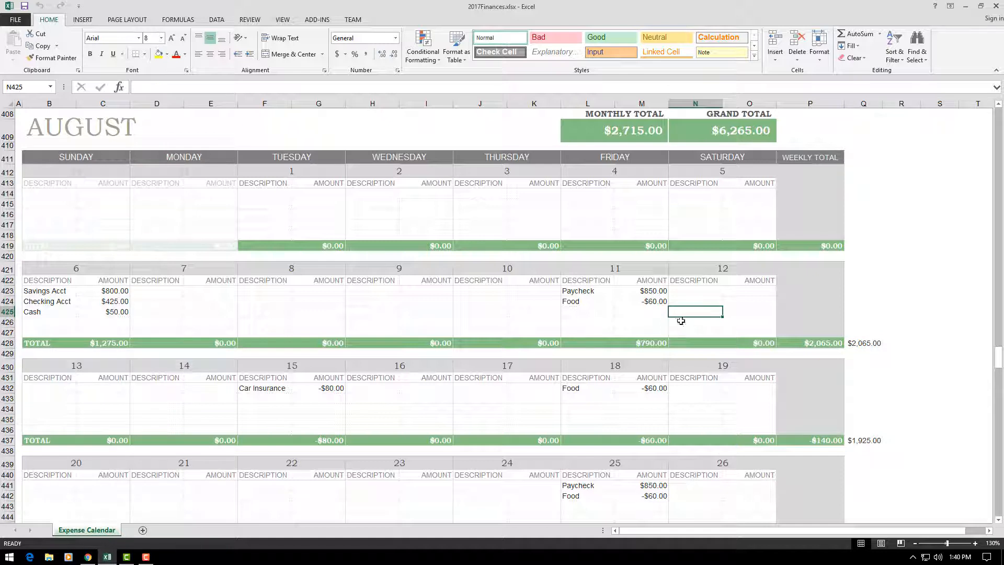
Add a Gas expense of -15 below the Food entry on August 11.
click(585, 311)
text(Gas)
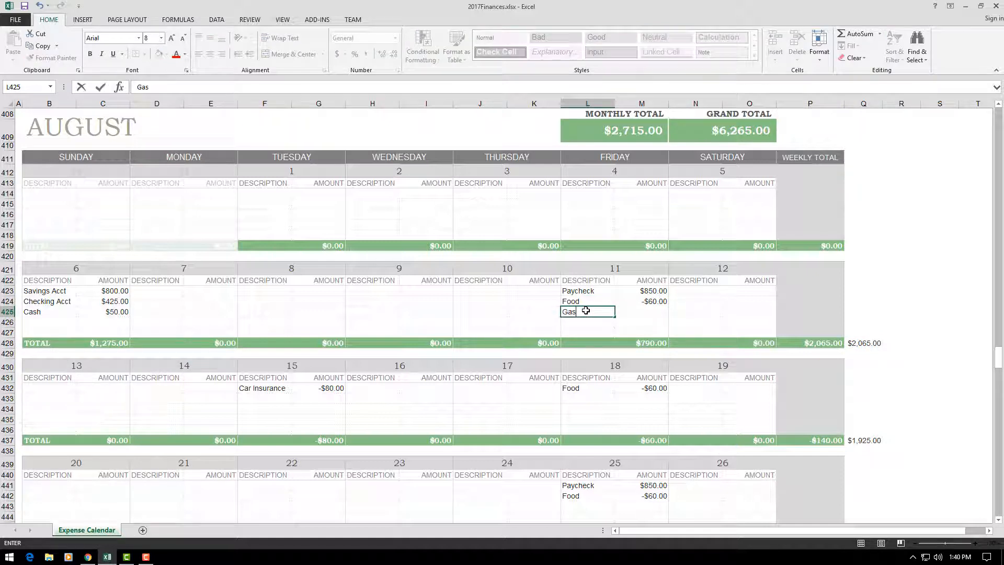
key(Tab)
text(-15)
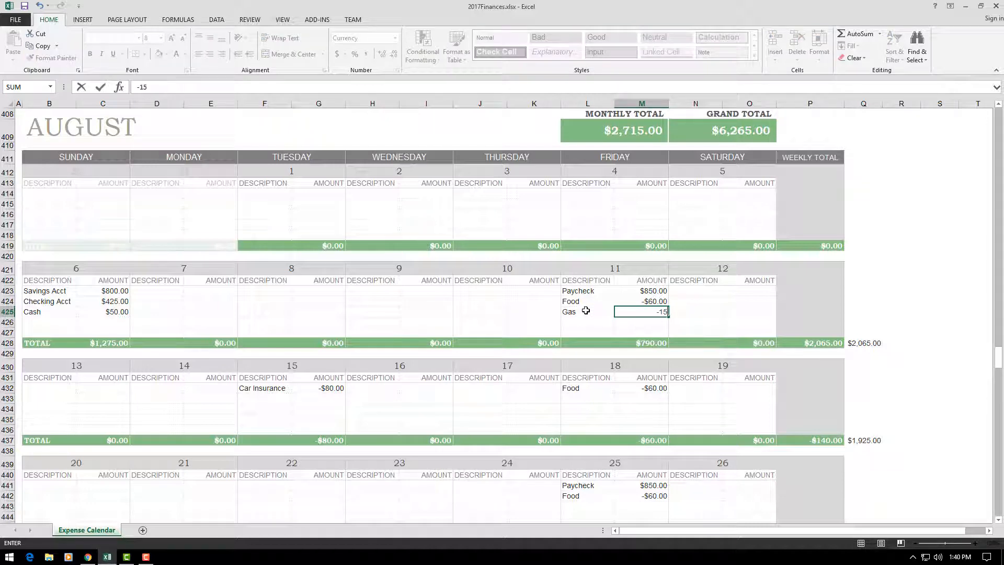
key(Return)
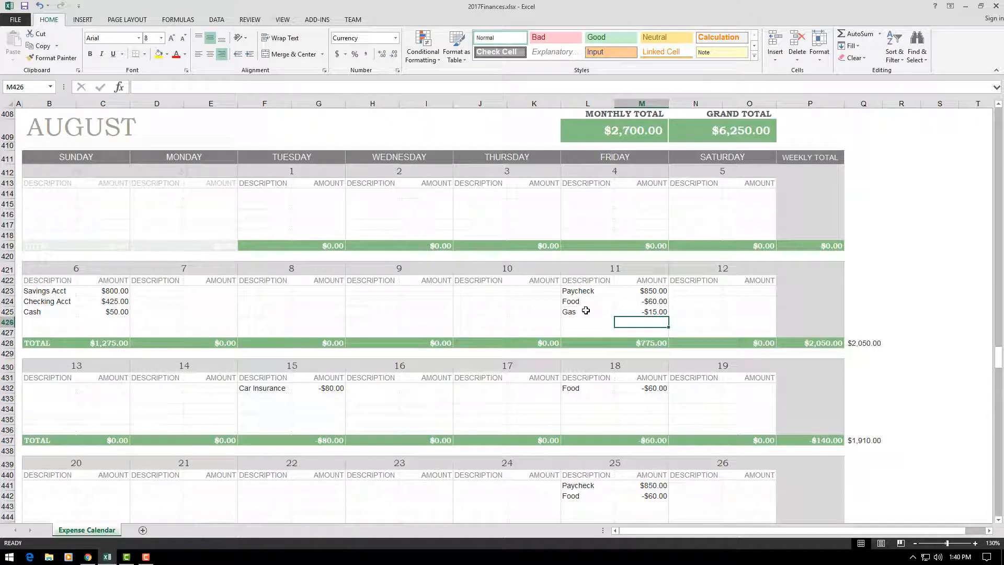
Clear the Gas expense's amount and description from August 11.
click(590, 311)
click(633, 314)
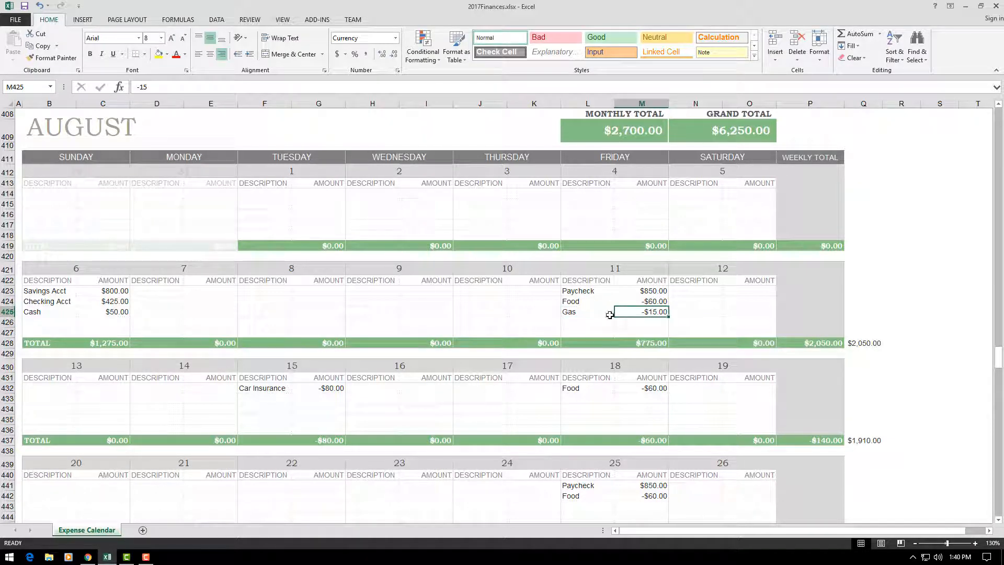
key(Delete)
click(610, 315)
key(Delete)
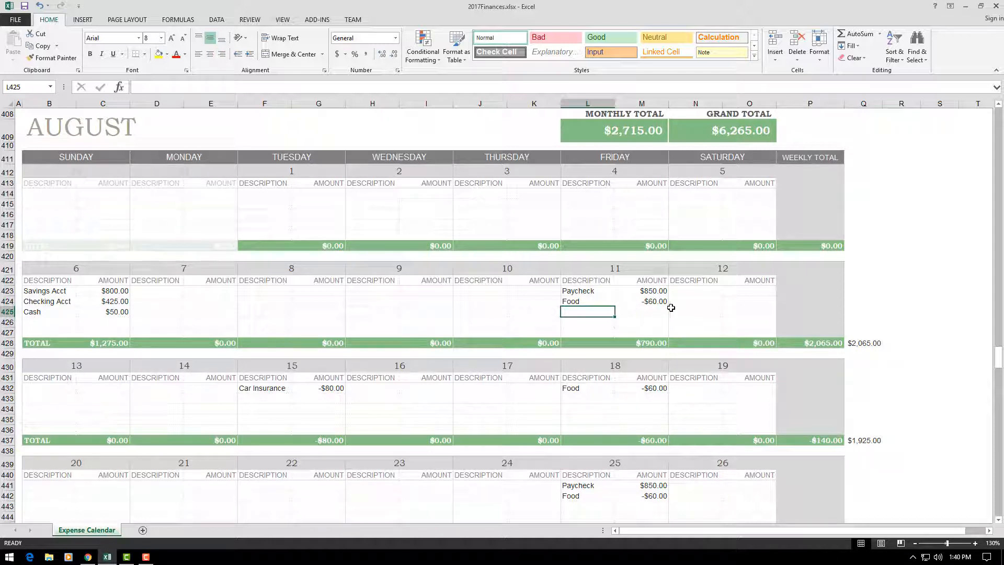
click(690, 311)
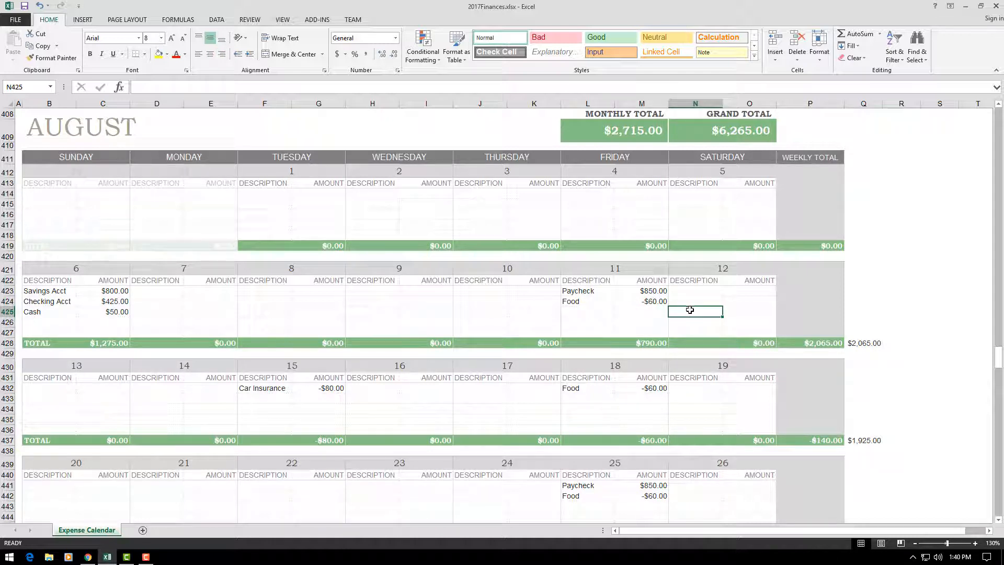
click(590, 314)
click(678, 309)
click(743, 315)
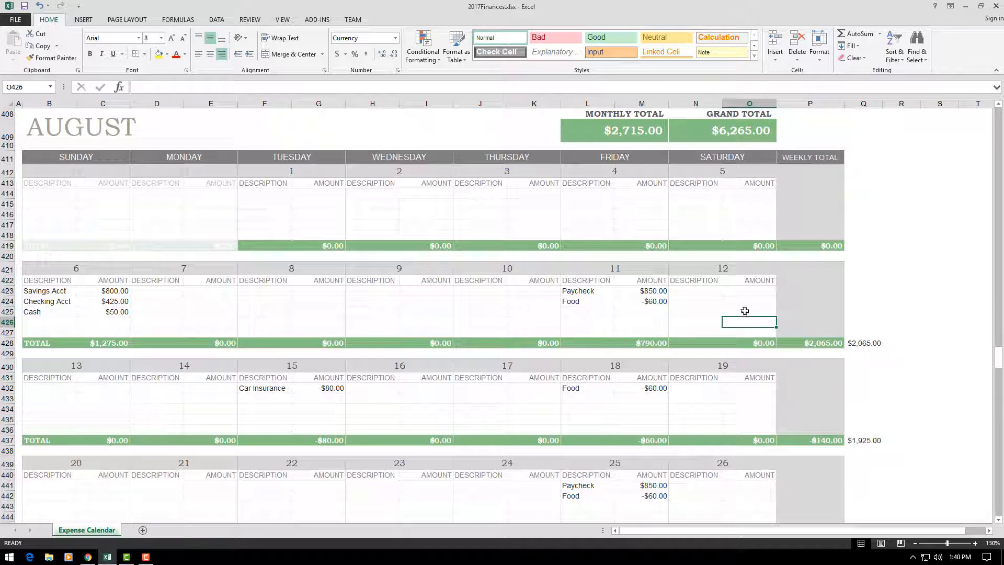
Examine the running balance formulas for the August 6 and August 13 weeks, including the cells the second one references.
scroll(764, 311, down, 1)
click(866, 300)
click(859, 397)
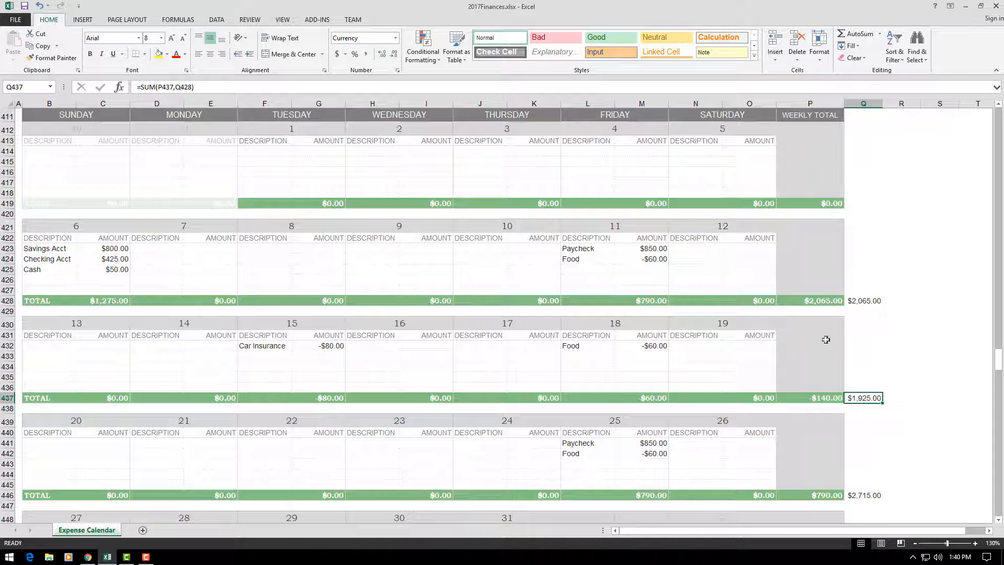
click(860, 300)
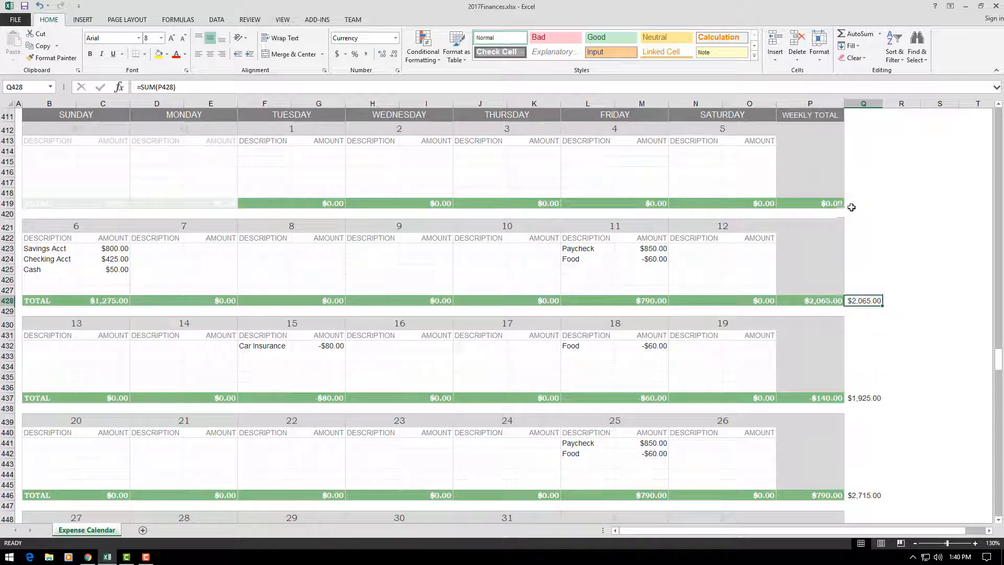
click(859, 398)
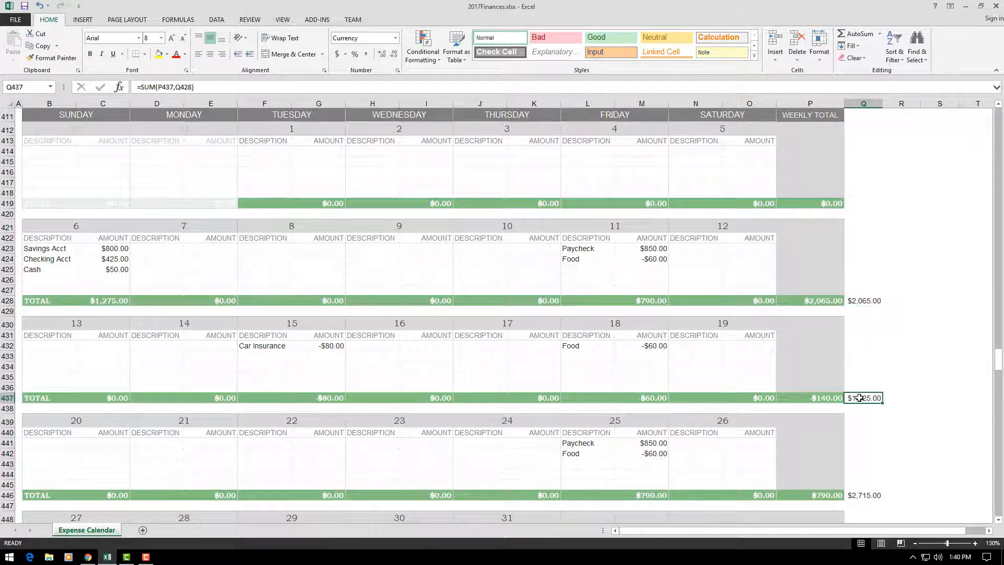
click(226, 87)
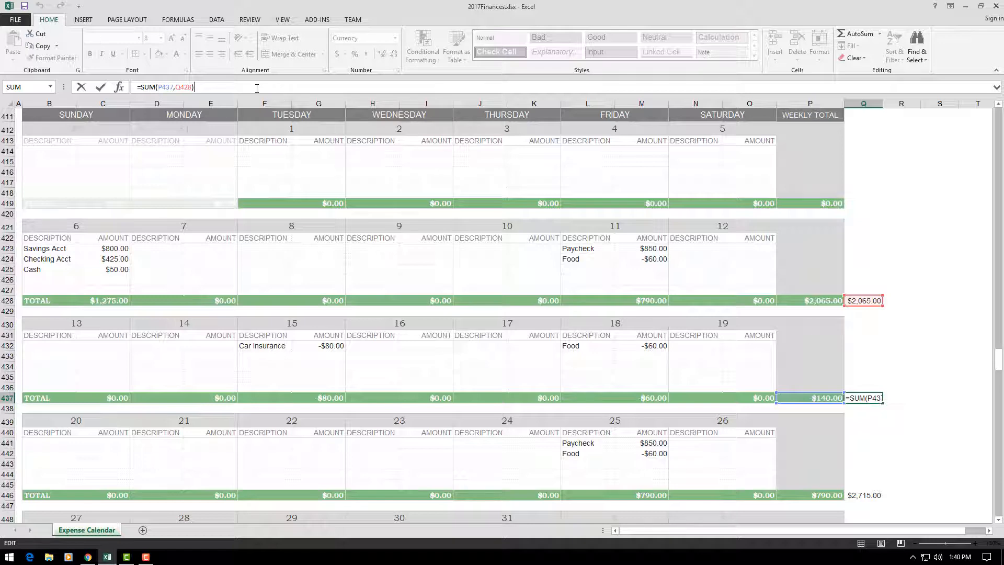
key(Return)
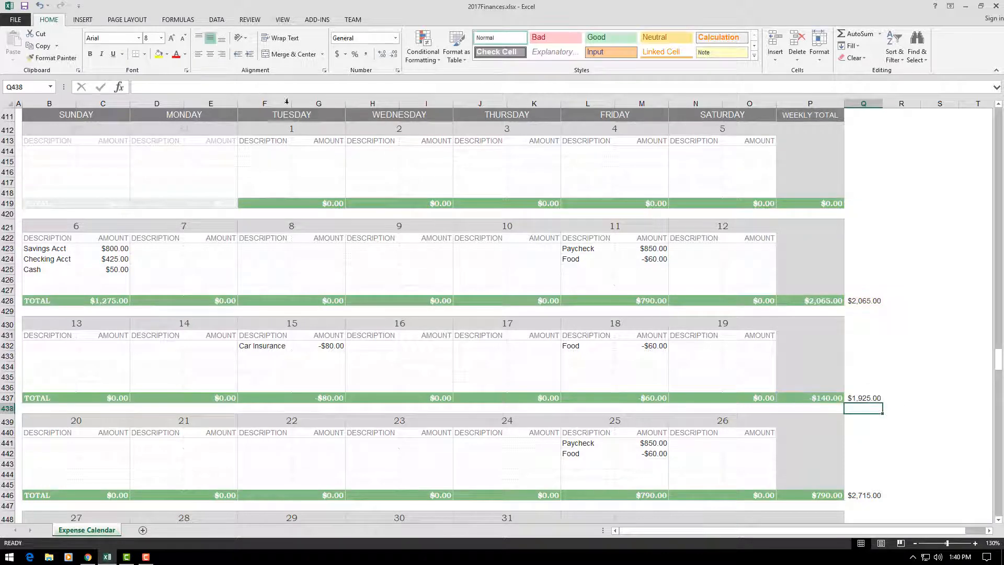
Compare how the running balances for the August 6, 13 and 20 weeks build on the weekly totals.
click(849, 398)
scroll(860, 356, down, 1)
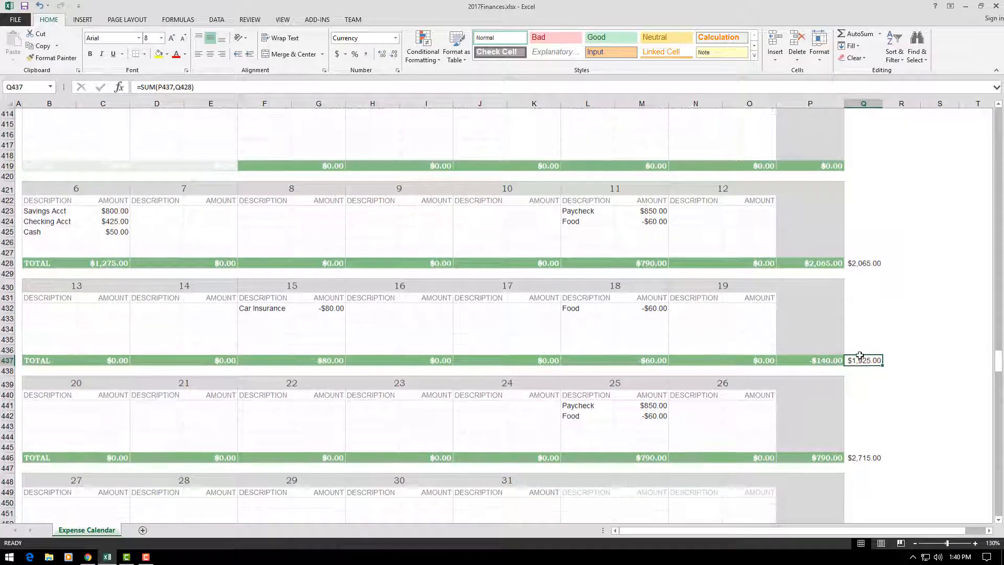
click(866, 269)
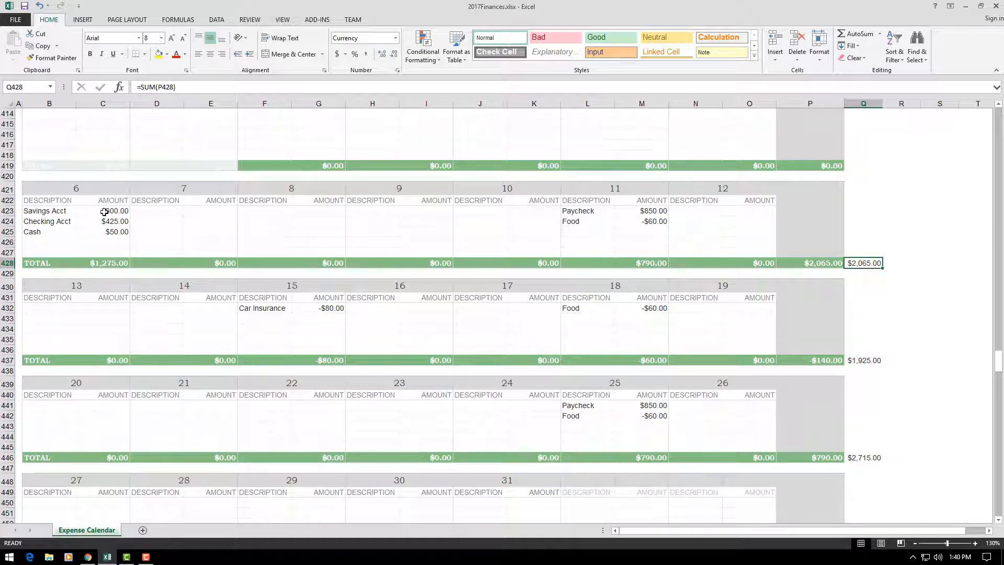
click(862, 361)
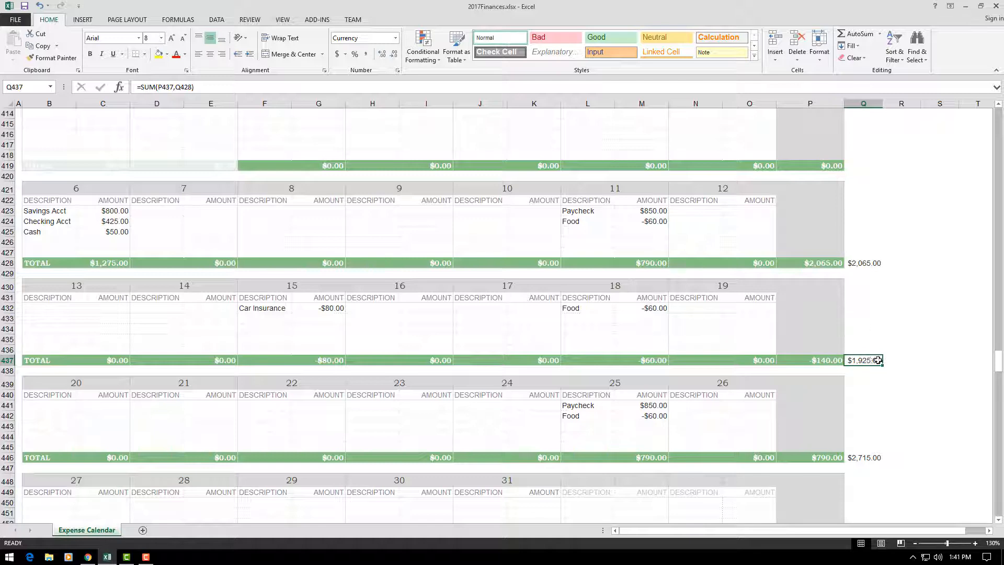
scroll(874, 360, down, 3)
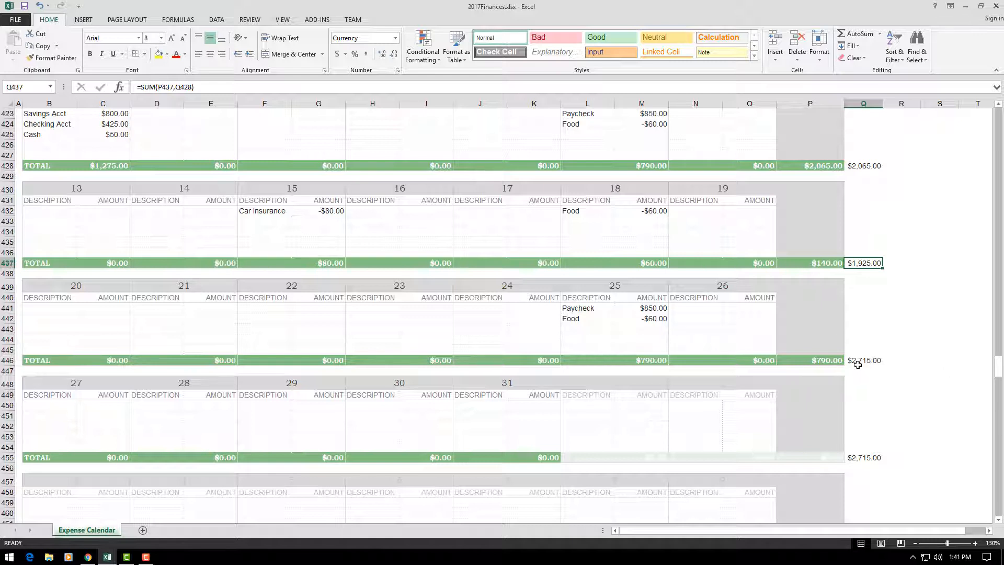
click(818, 361)
click(865, 361)
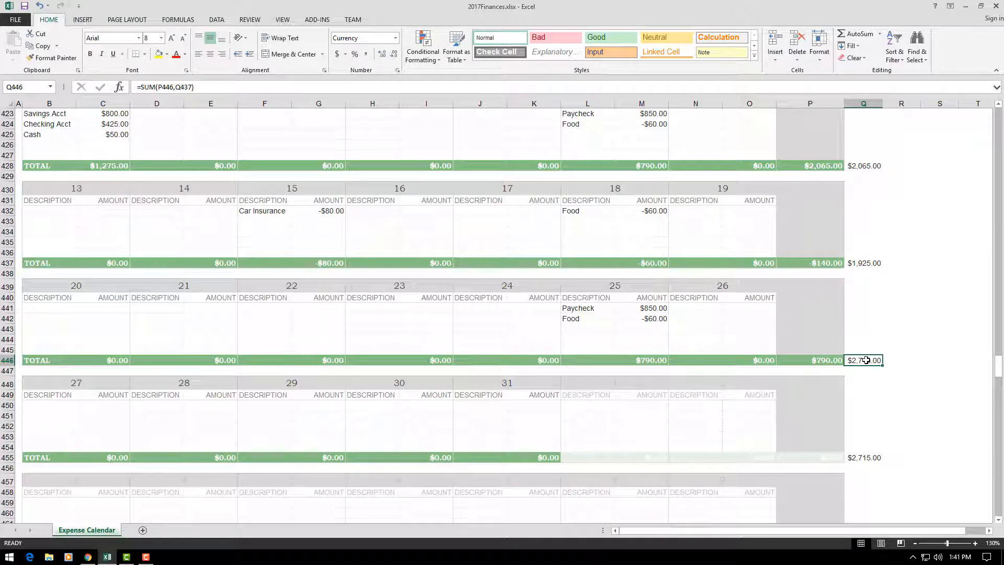
Follow the running balances beside the weekly totals from August through September and October into November.
scroll(866, 348, down, 19)
scroll(866, 346, down, 20)
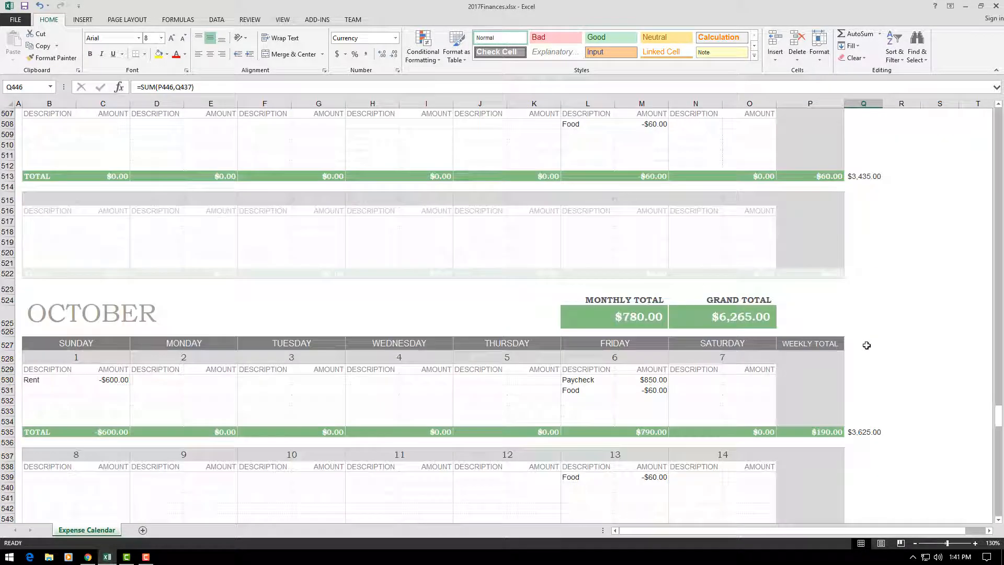
scroll(866, 345, up, 9)
scroll(867, 342, up, 20)
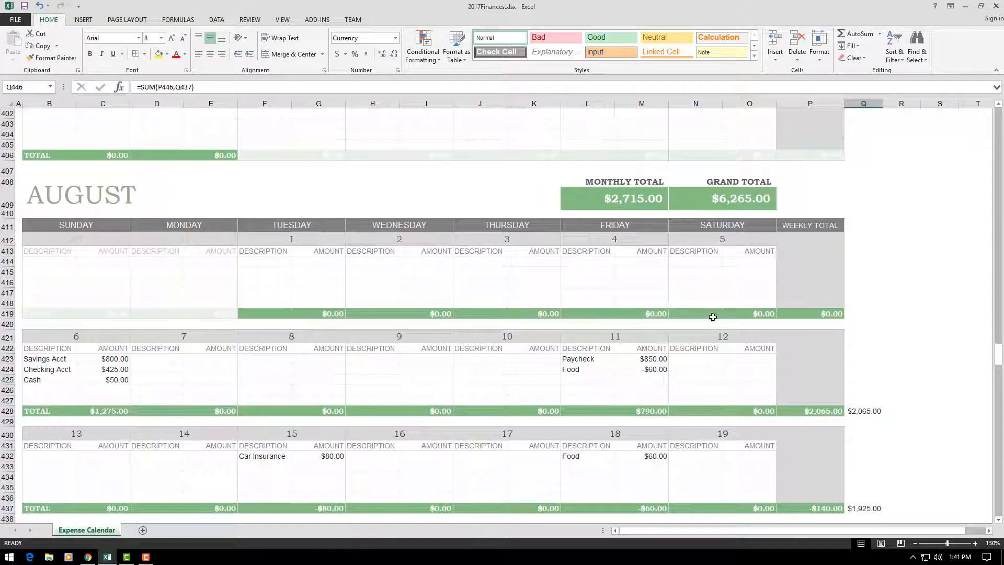
scroll(706, 340, down, 8)
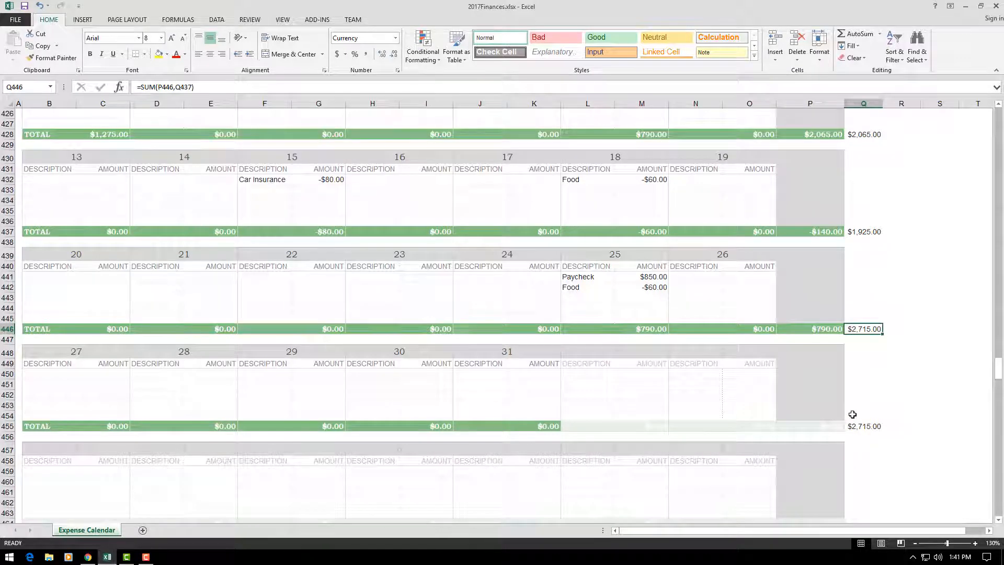
scroll(852, 410, down, 20)
scroll(852, 409, down, 8)
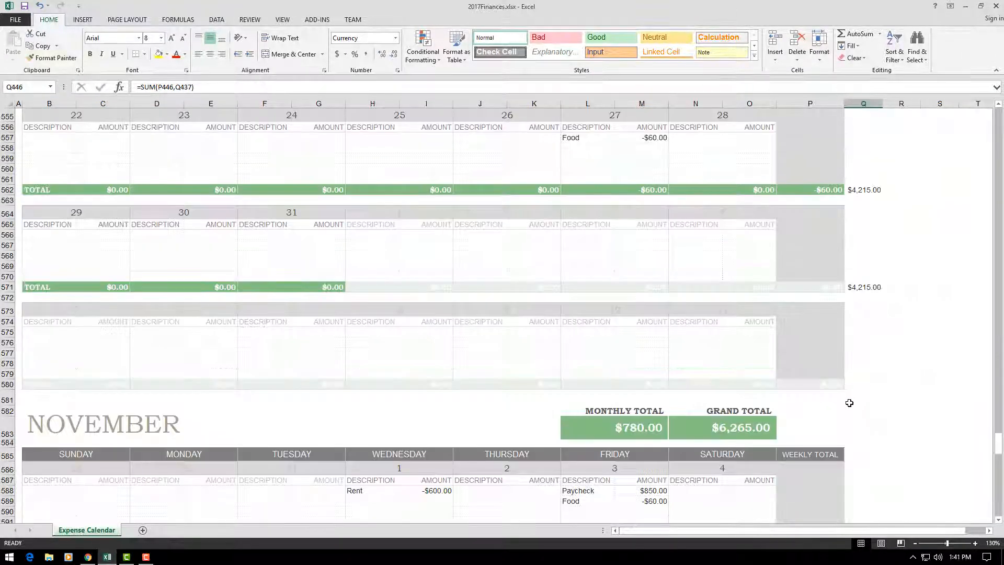
scroll(849, 404, down, 9)
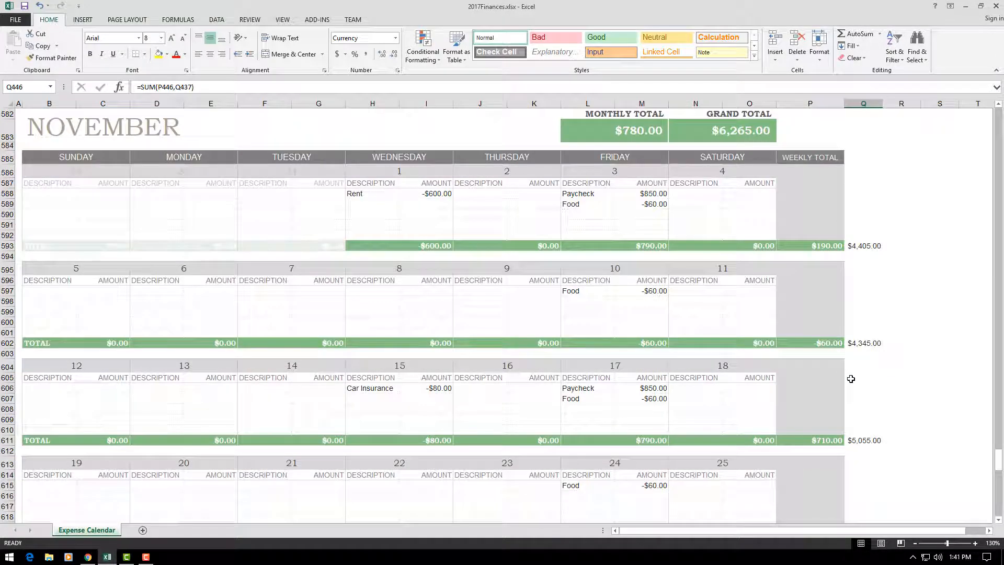
Check the running balance formulas for the first two November weeks and the Rent amount on November 1.
click(860, 247)
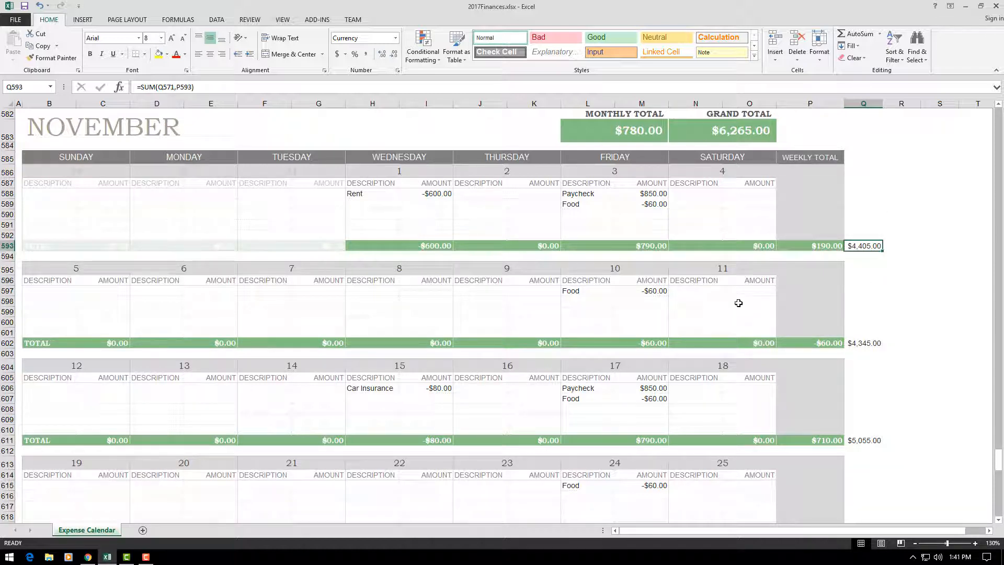
click(856, 345)
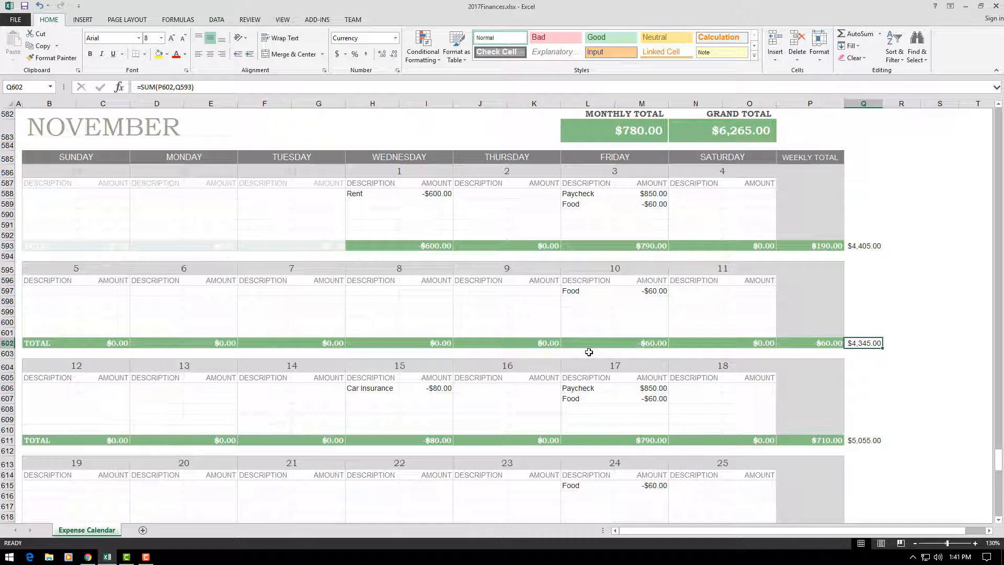
click(426, 194)
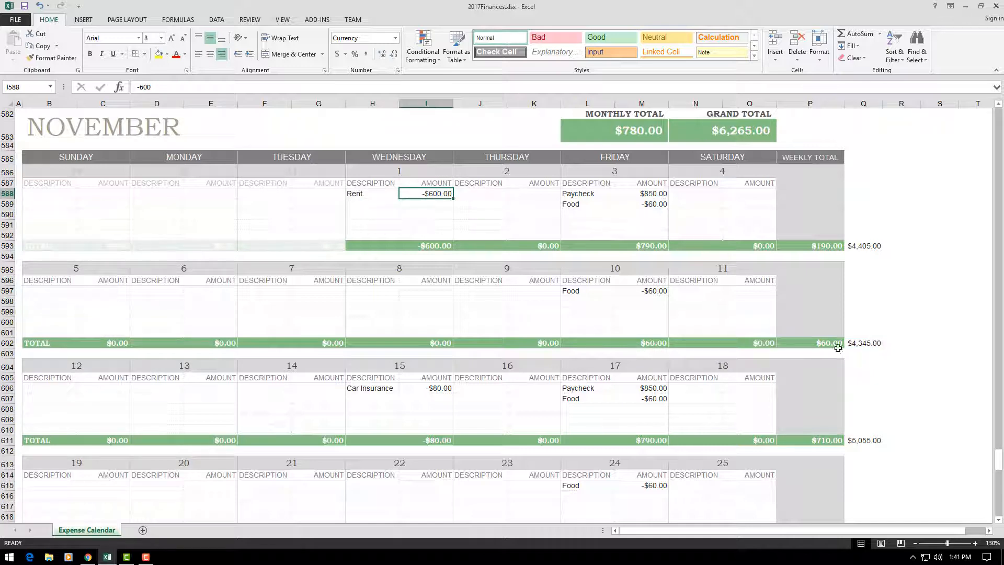
Follow the weekly running balances from November through the last weeks of December, including the December 10 week's formula.
scroll(854, 345, down, 20)
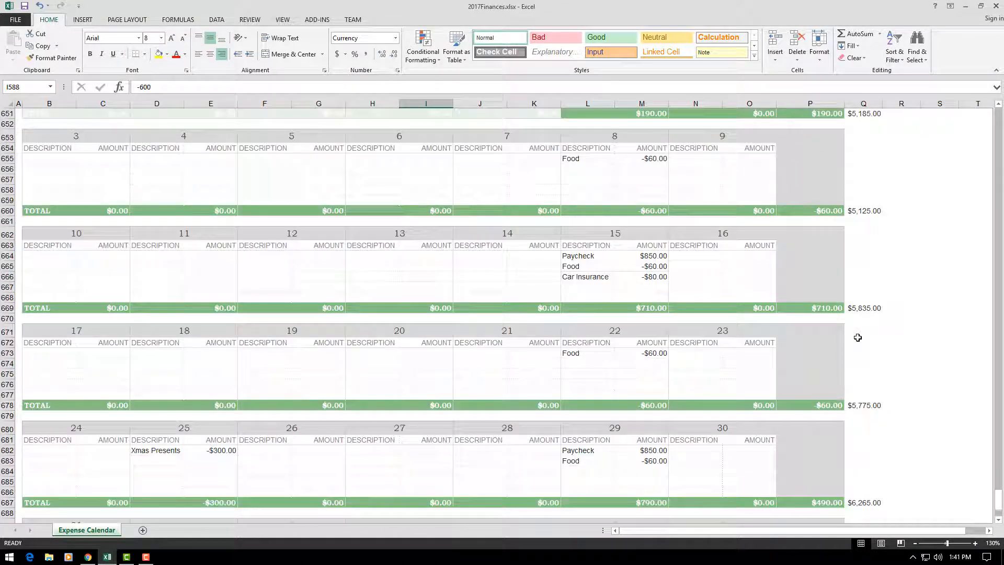
click(861, 309)
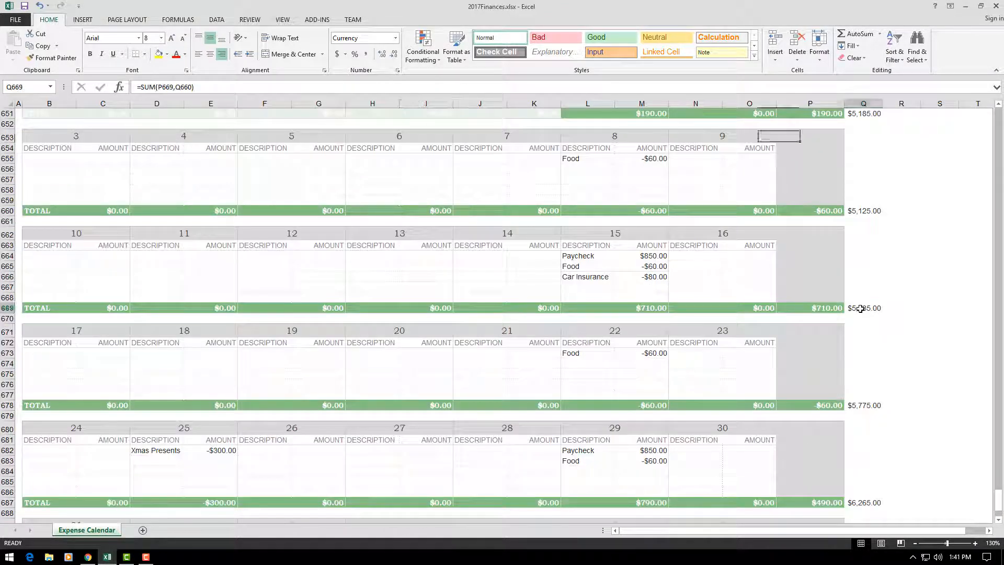
scroll(861, 309, down, 12)
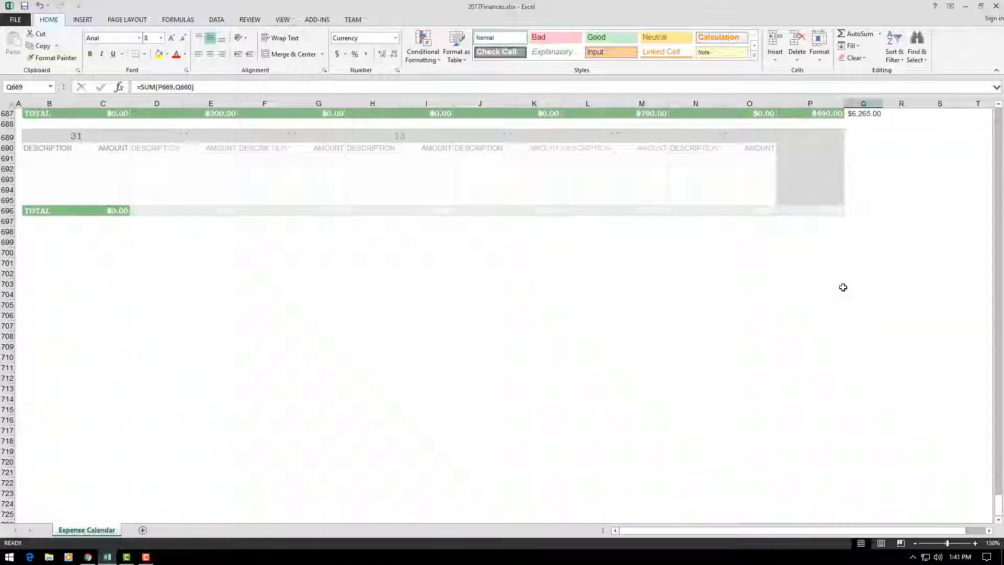
scroll(843, 287, up, 9)
click(714, 373)
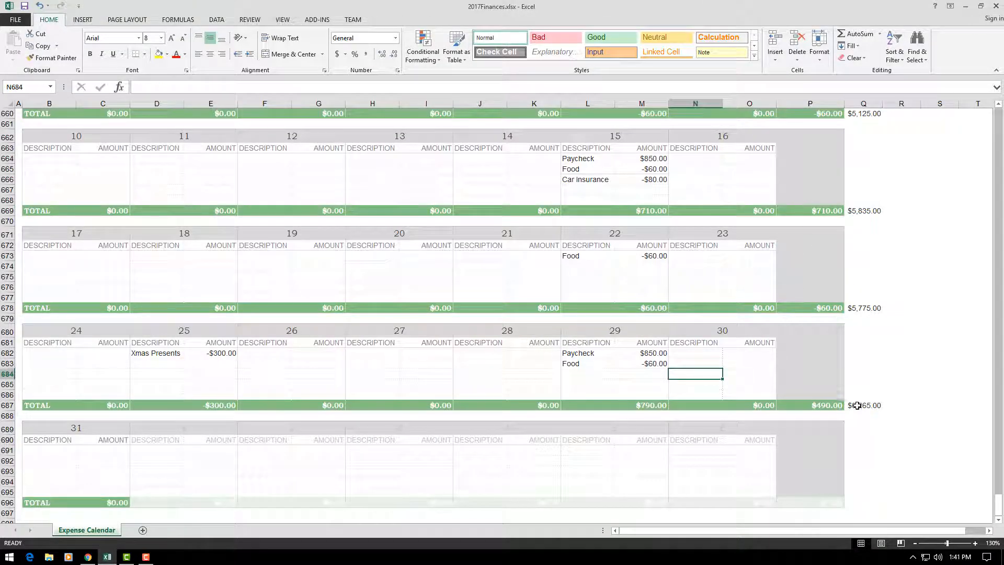
Create a copy of the Expense Calendar sheet at the end of the 2017Finances.xlsx workbook.
right_click(90, 531)
click(132, 447)
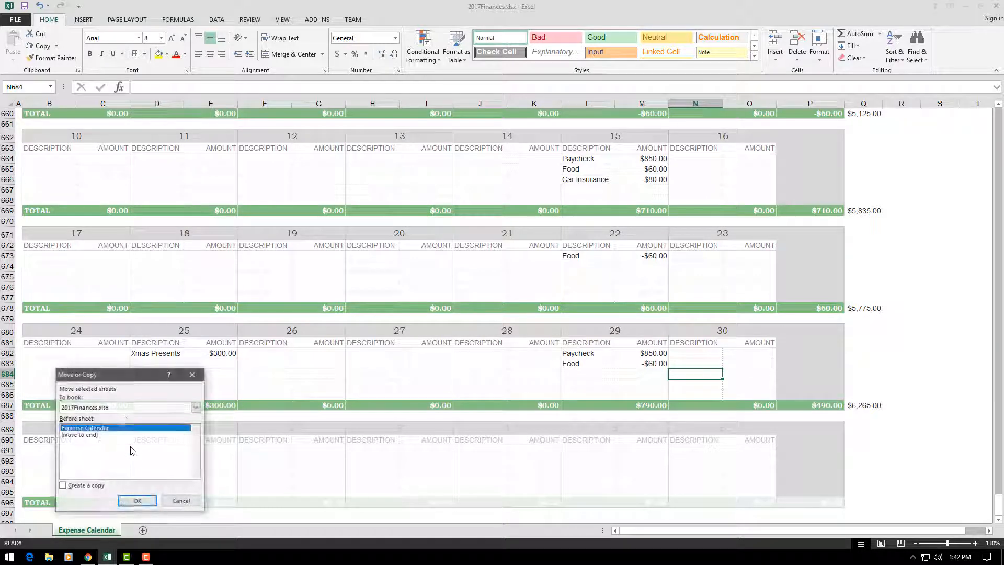
click(88, 435)
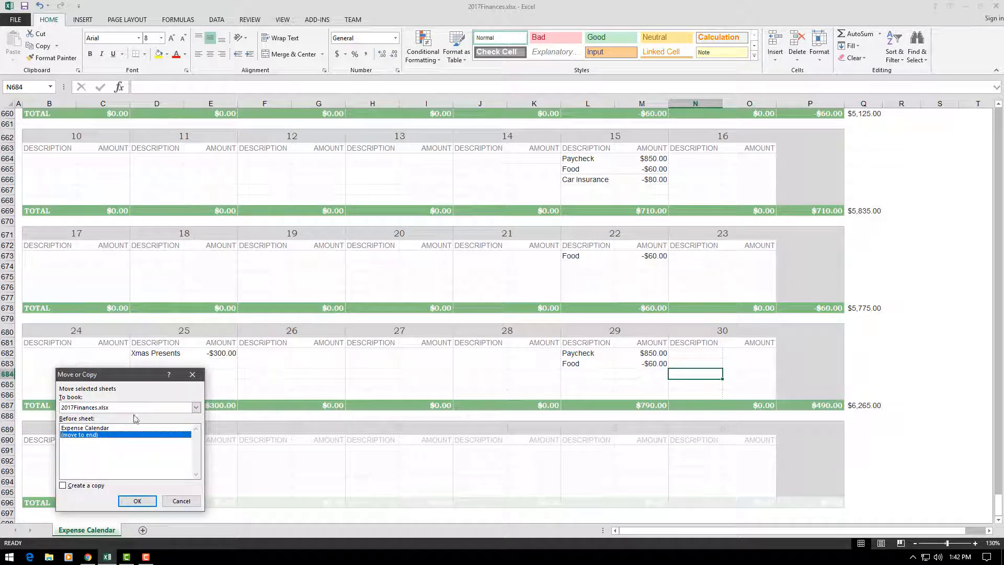
click(64, 486)
click(138, 501)
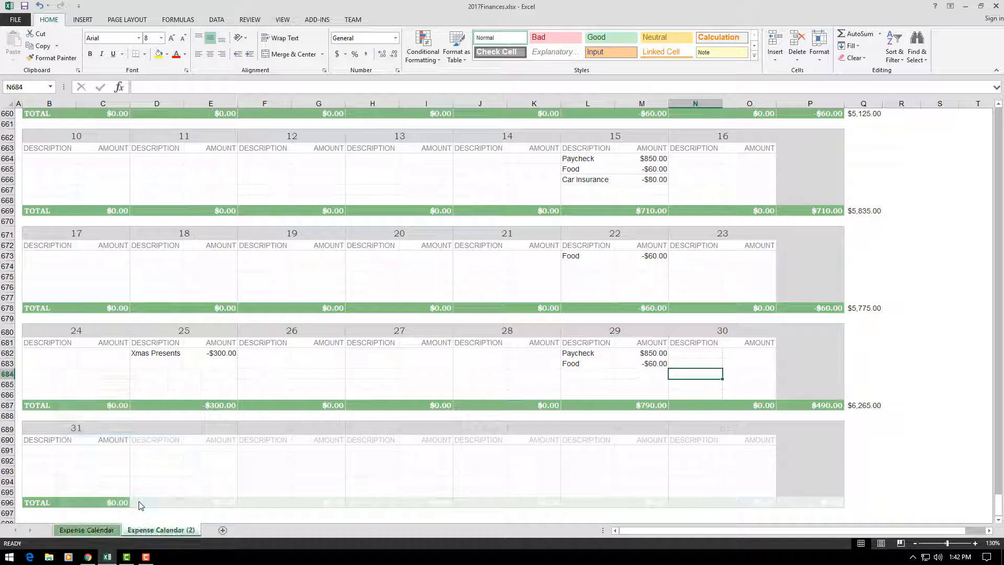
Rename the copied Expense Calendar sheet as 2018.
double_click(161, 530)
text(2018)
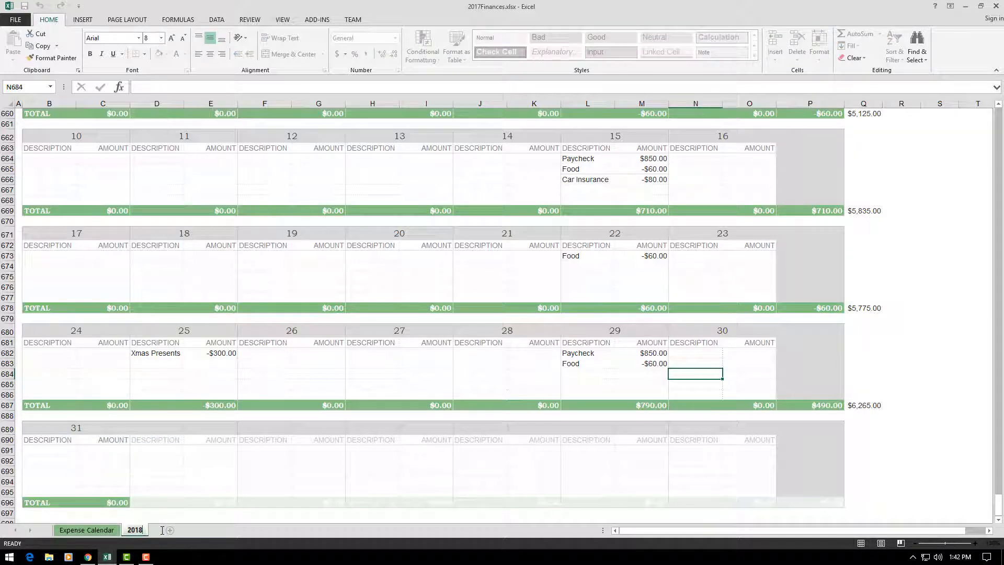
key(Return)
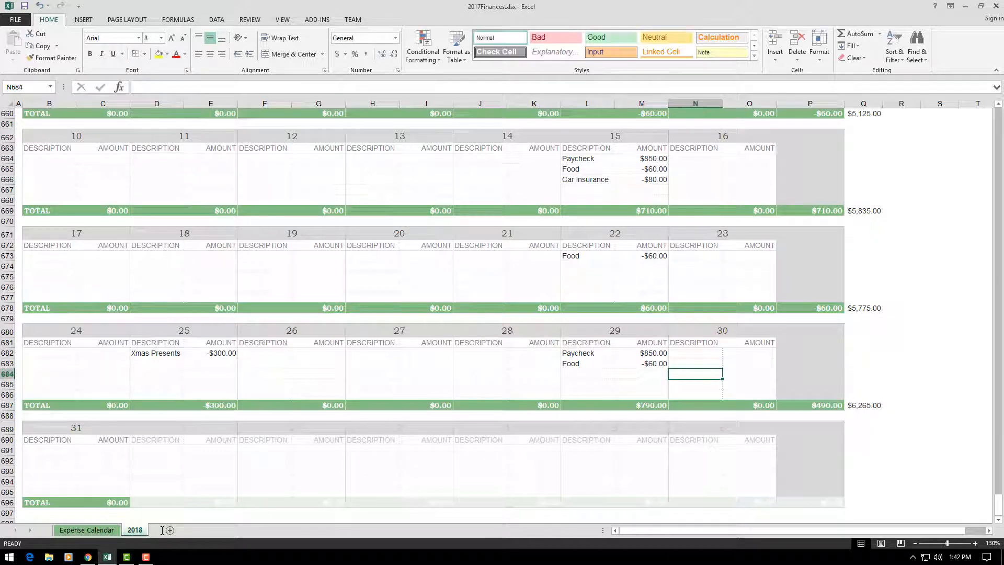
Look over the 2018 sheet's calendar from January through March for existing entries.
click(88, 532)
drag(998, 507, 1000, 113)
click(392, 245)
click(471, 235)
click(379, 246)
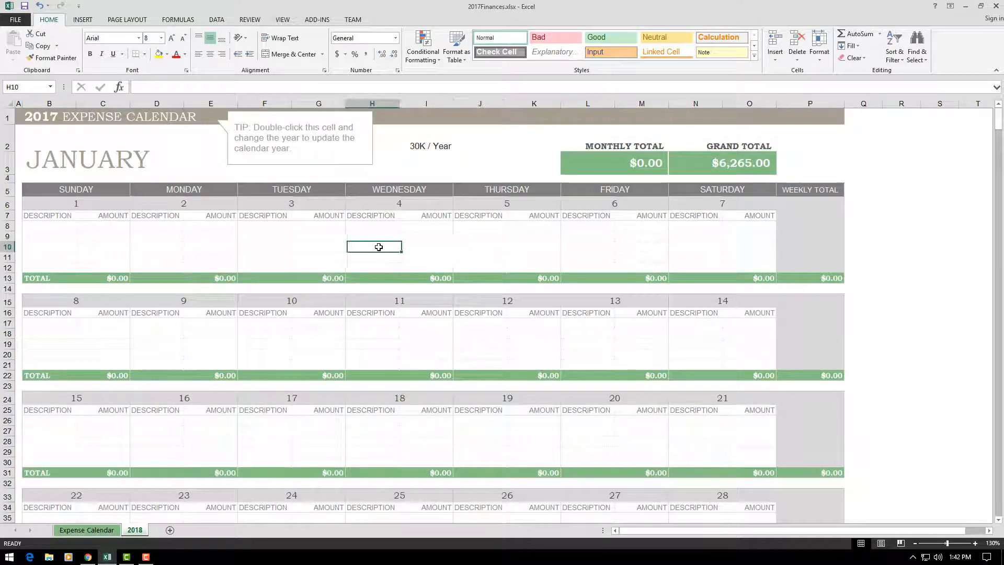
click(294, 251)
click(287, 249)
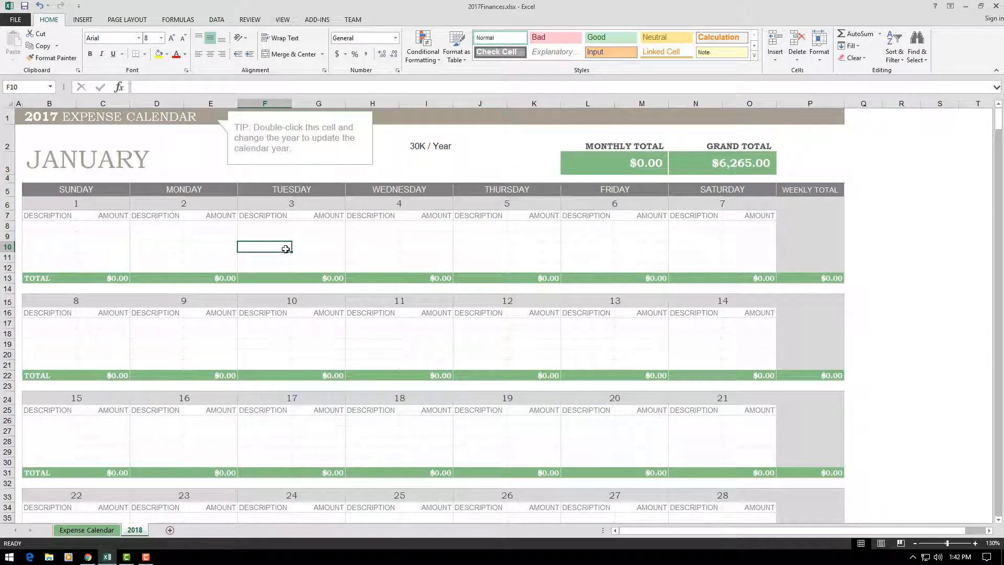
scroll(398, 309, down, 20)
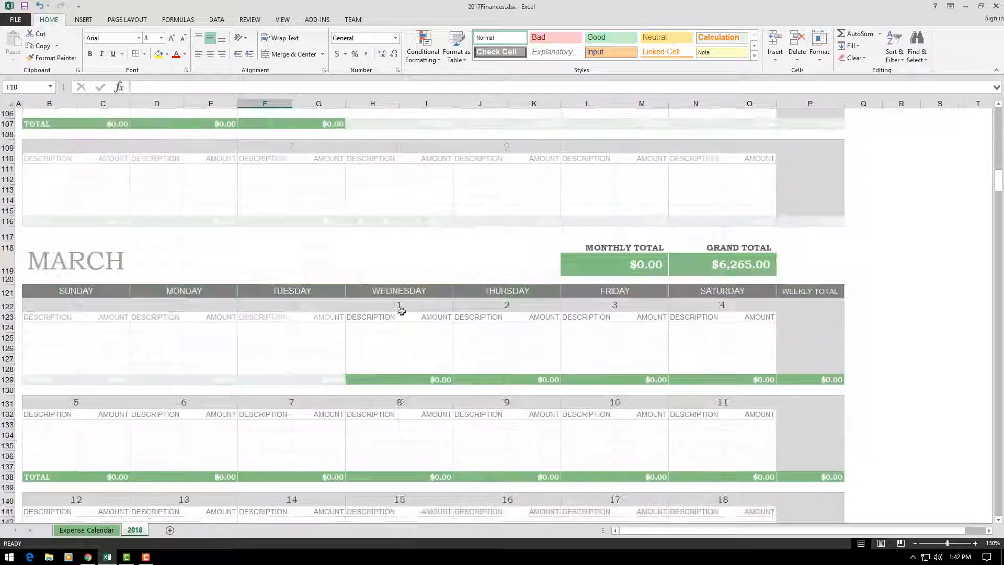
scroll(472, 353, up, 20)
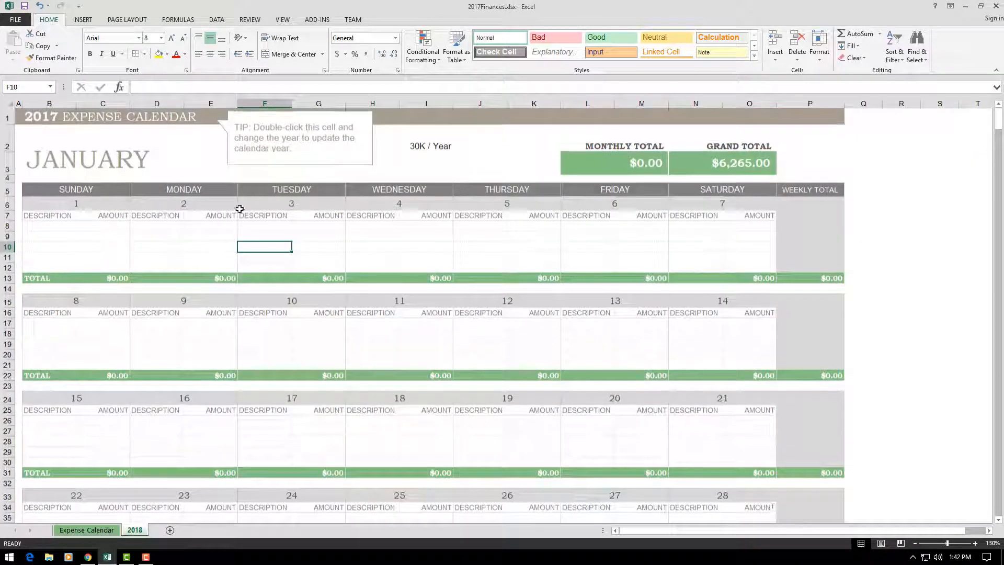
Try to enter a SUM formula in the first Tuesday's amount cell G8 in January that names the Expense Calendar sheet.
click(300, 225)
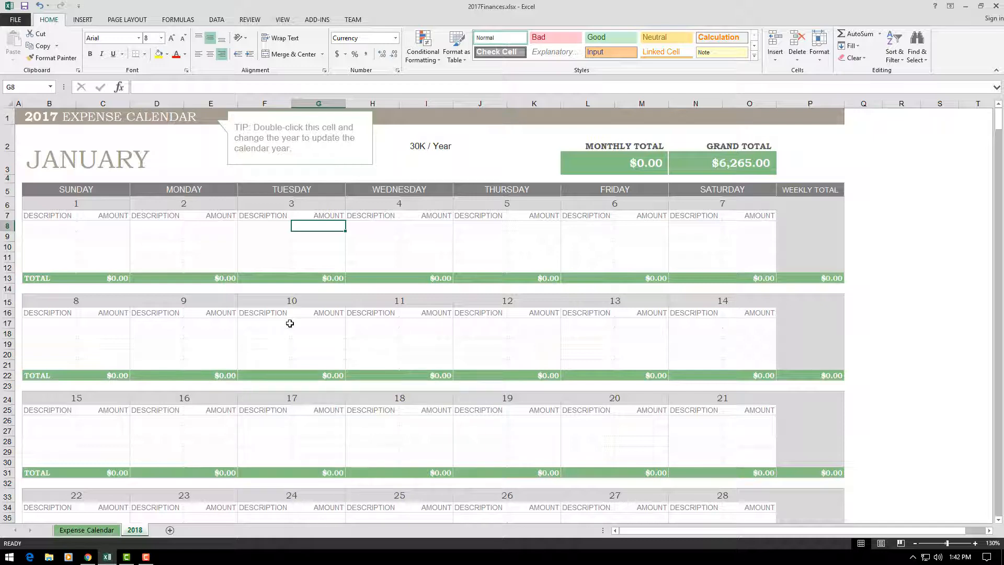
text(=SUM()
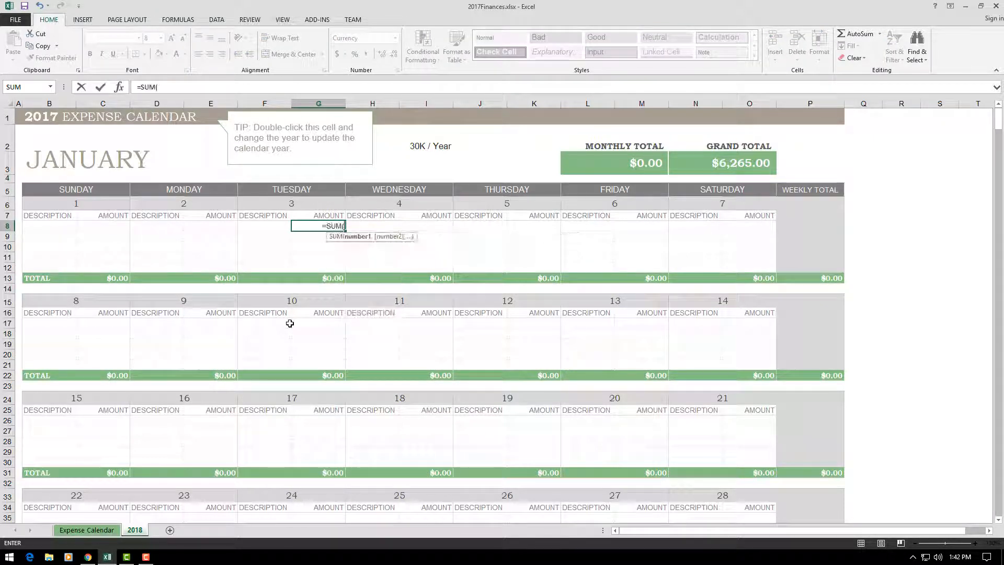
text(")
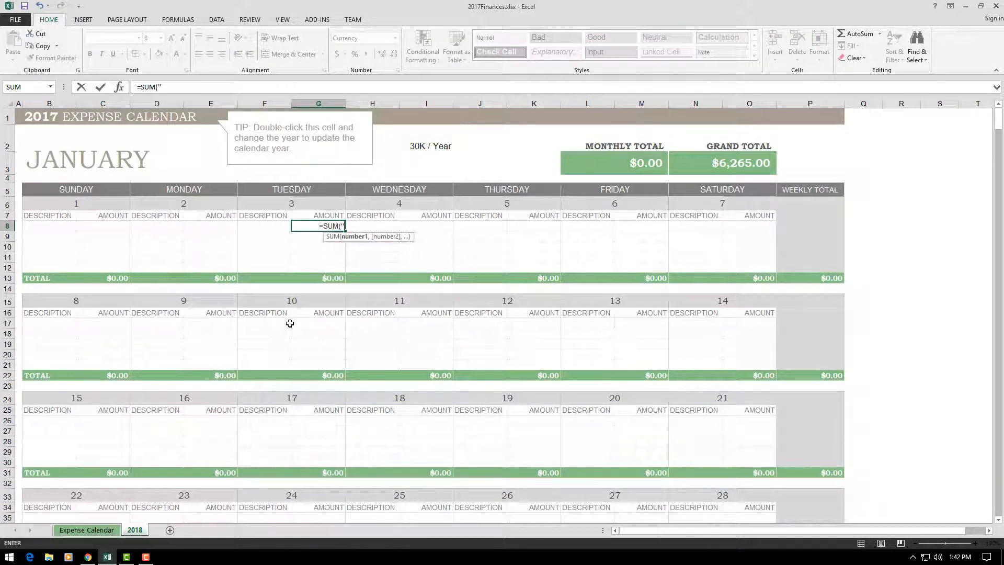
key(Return)
click(480, 333)
text(Expense Calen)
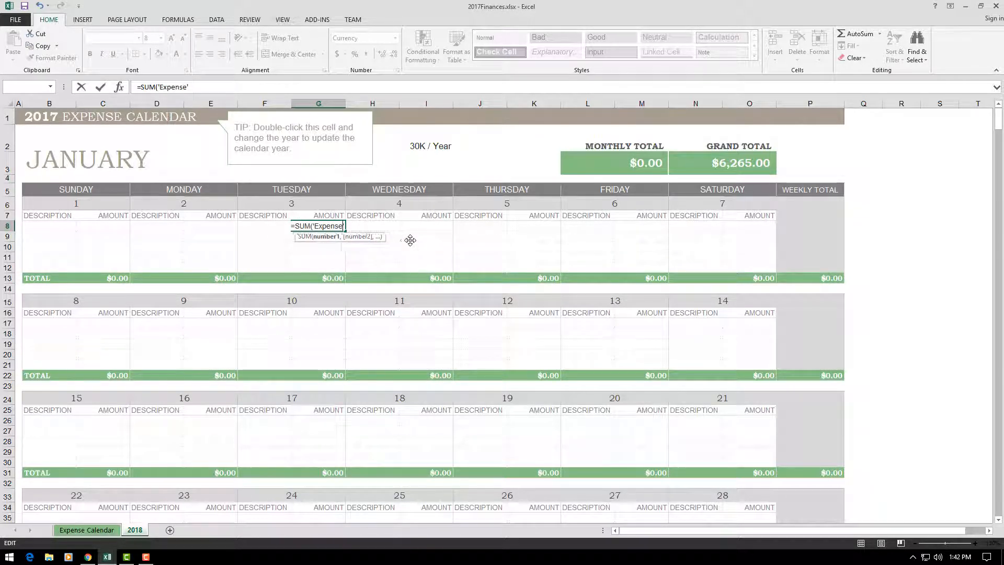
text(dar)
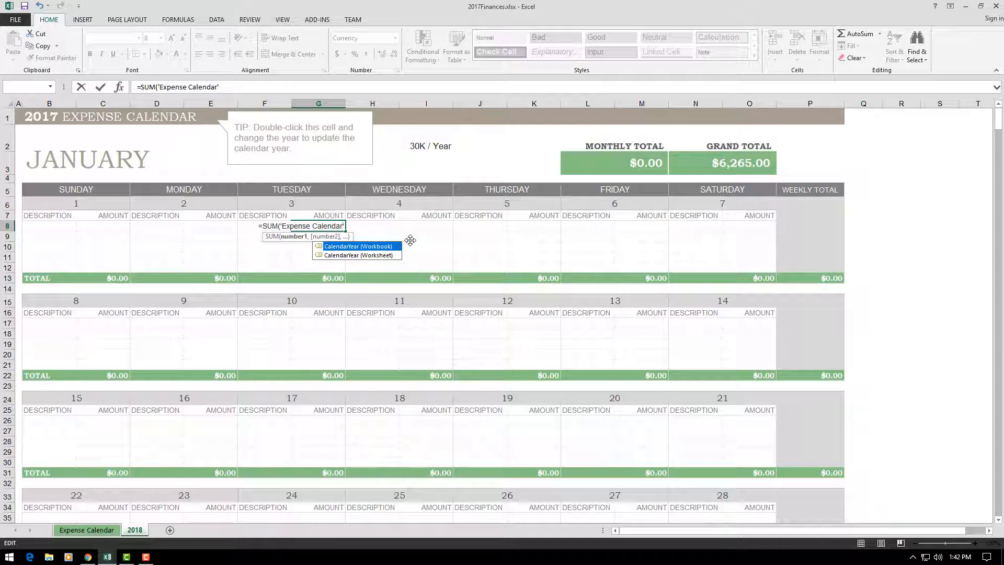
text(')
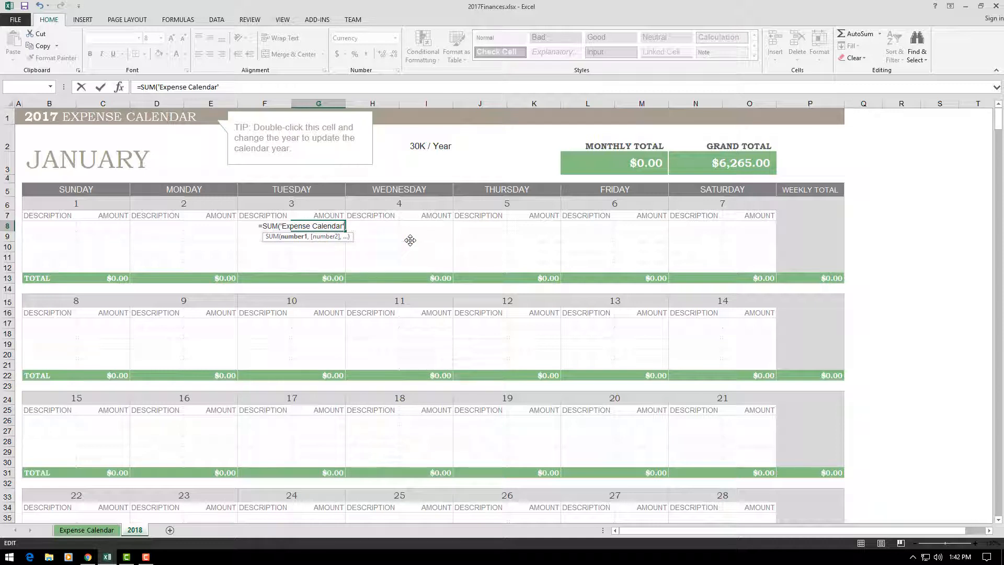
text(:)
key(Return)
click(504, 309)
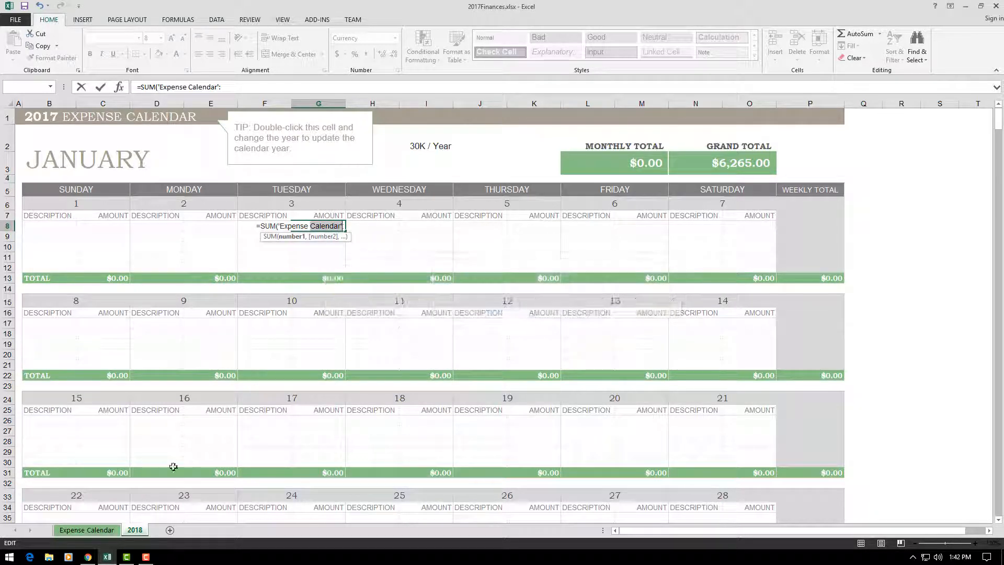
Point the G8 SUM formula to the December 24 week's running balance, cell Q687 on the Expense Calendar sheet, and try to enter it.
click(97, 530)
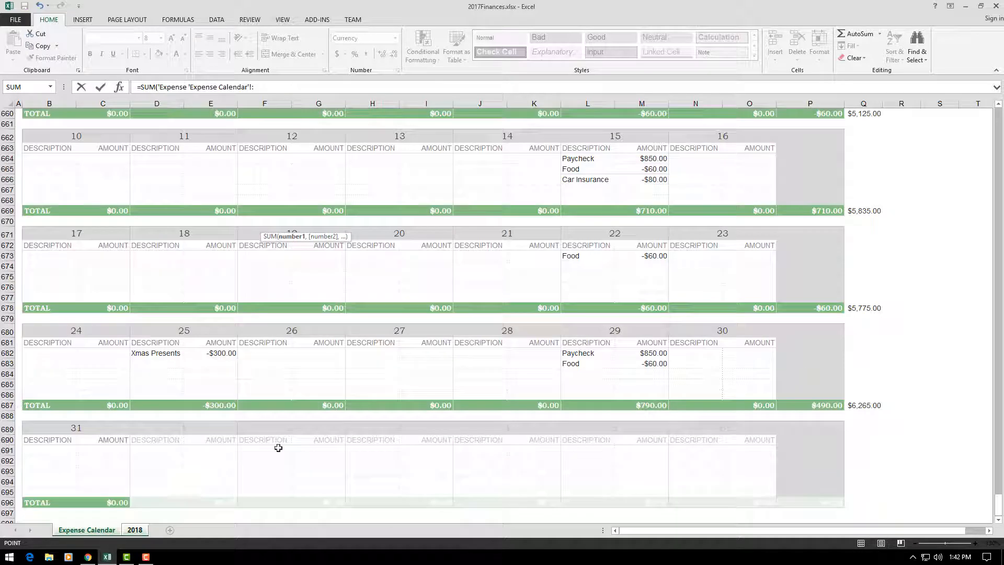
click(860, 407)
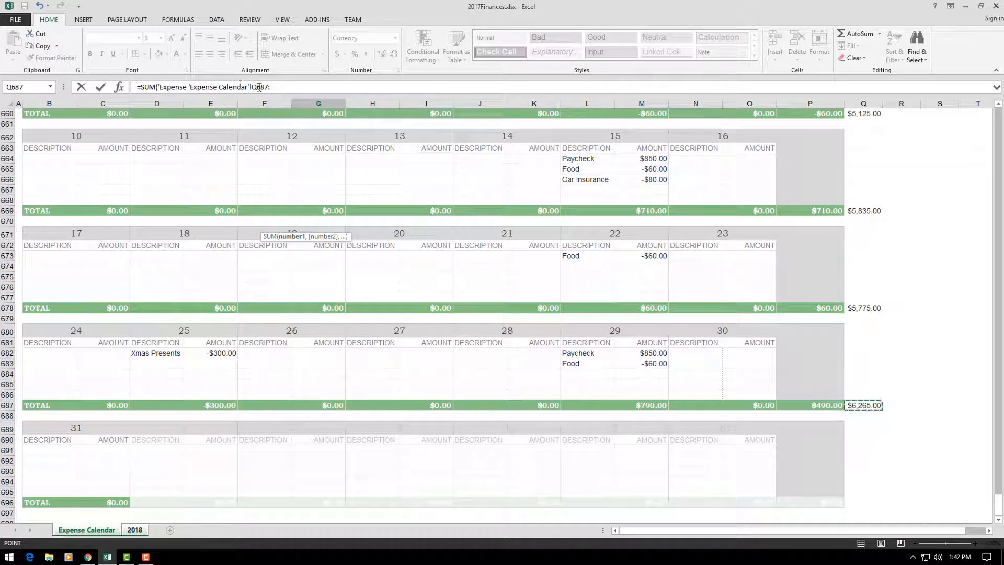
text(:)
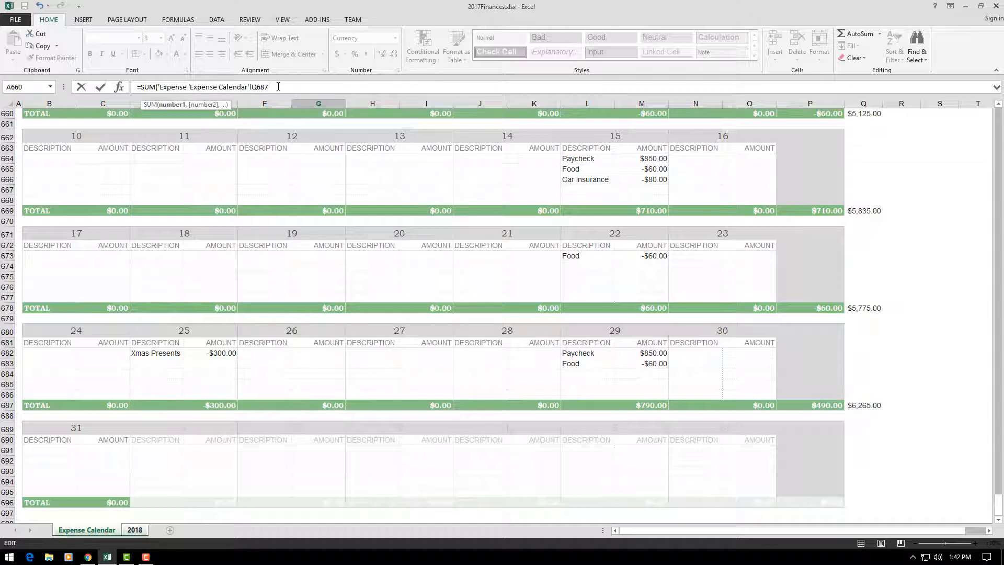
text())
key(Return)
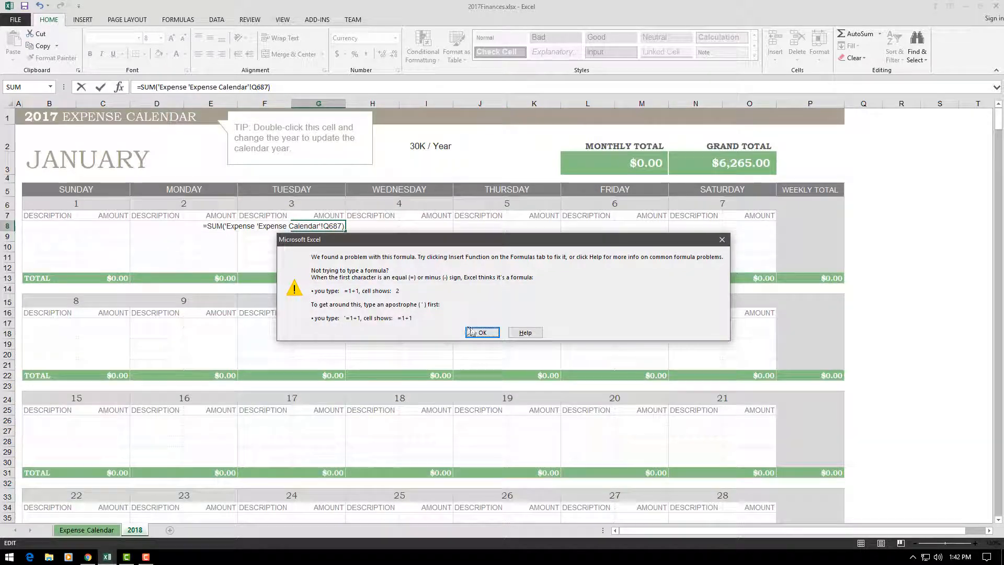
click(469, 333)
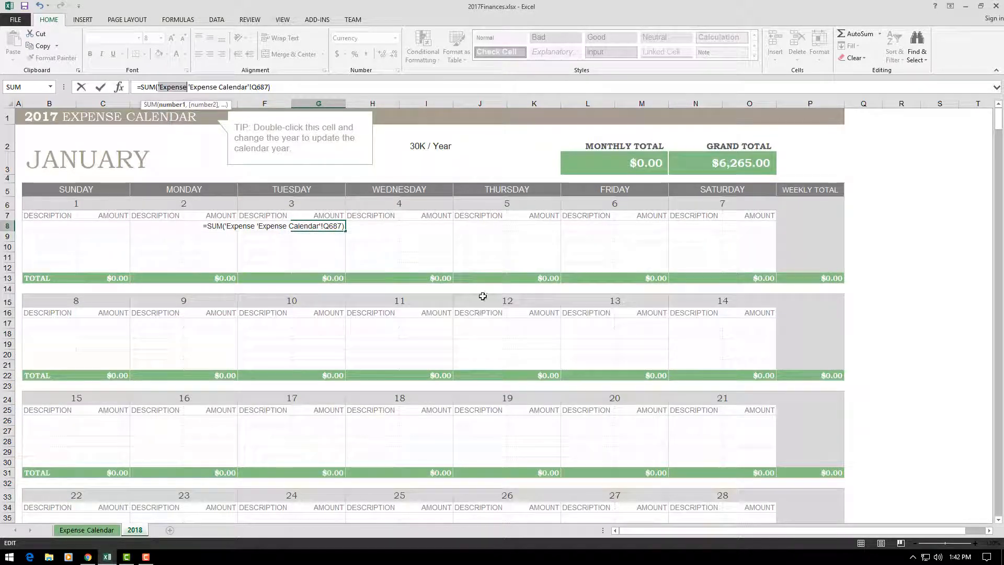
Remove the duplicate 'Expense text so that the formula in G8 reads =SUM('Expense Calendar'!Q687).
click(189, 87)
key(BackSpace)
key(BackSpace)
key(BackSpace)
key(BackSpace)
key(BackSpace)
key(BackSpace)
key(BackSpace)
key(BackSpace)
key(BackSpace)
key(BackSpace)
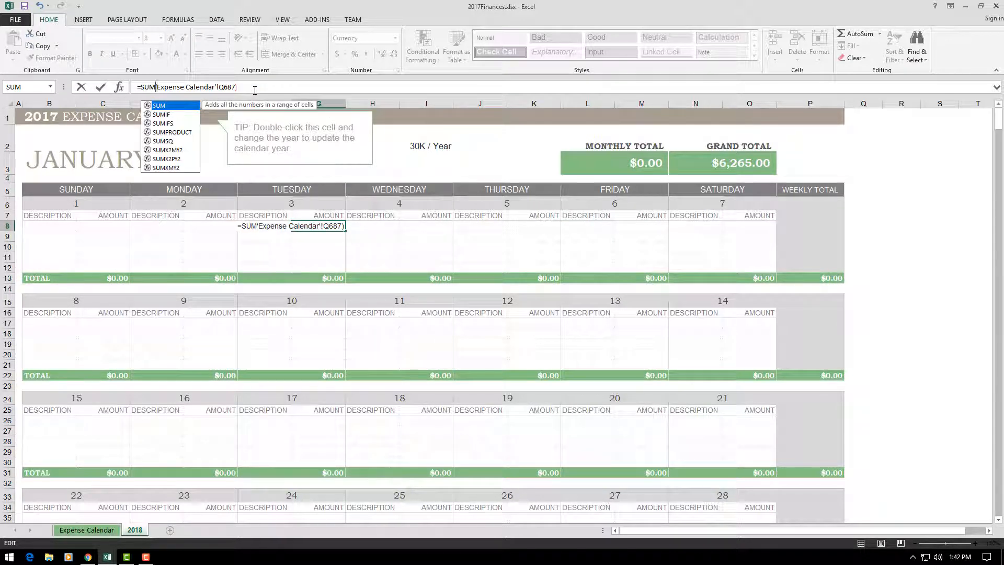
text(()
key(Return)
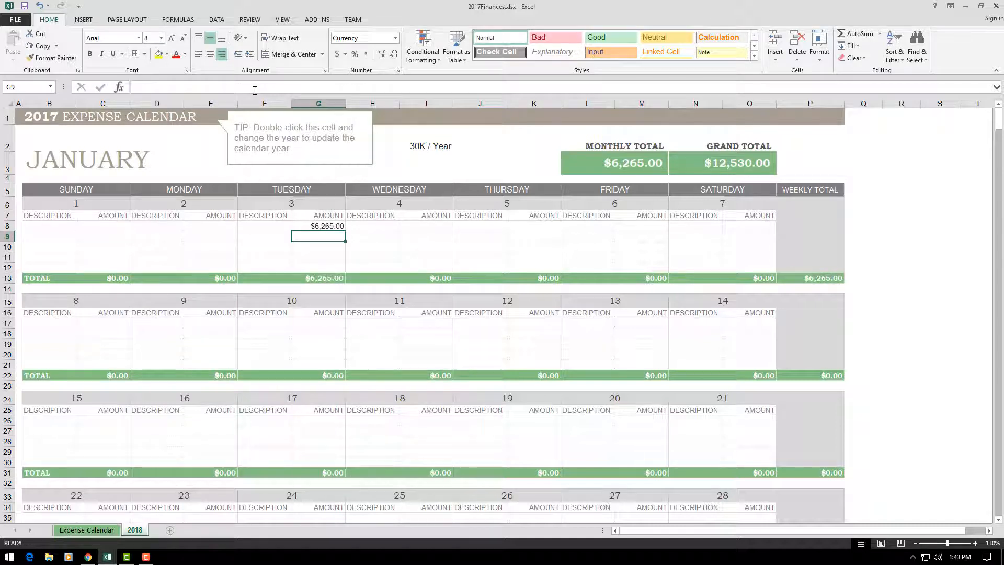
click(319, 223)
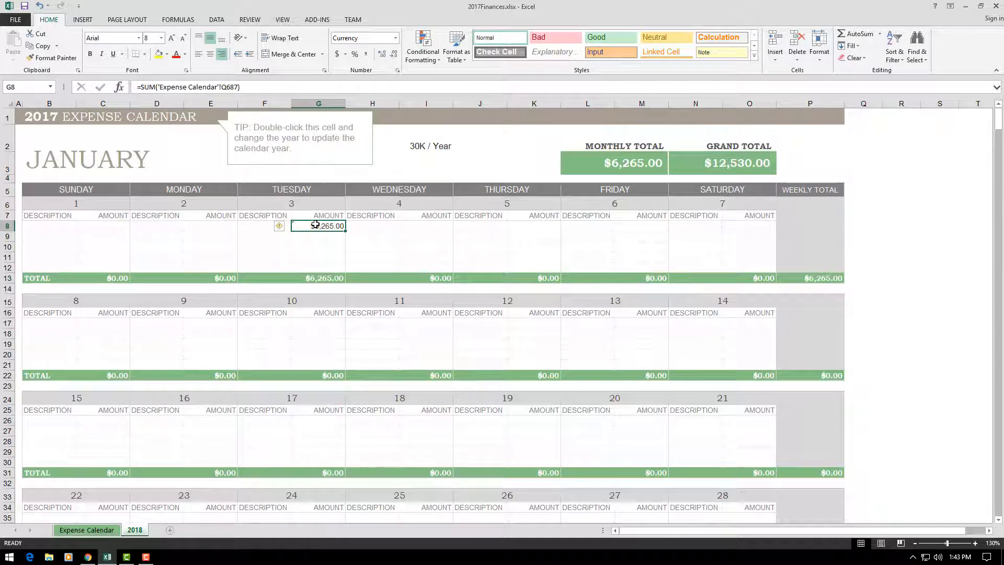
Change the year in the 2018 sheet's title to 2018 EXPENSE CALENDAR.
double_click(56, 115)
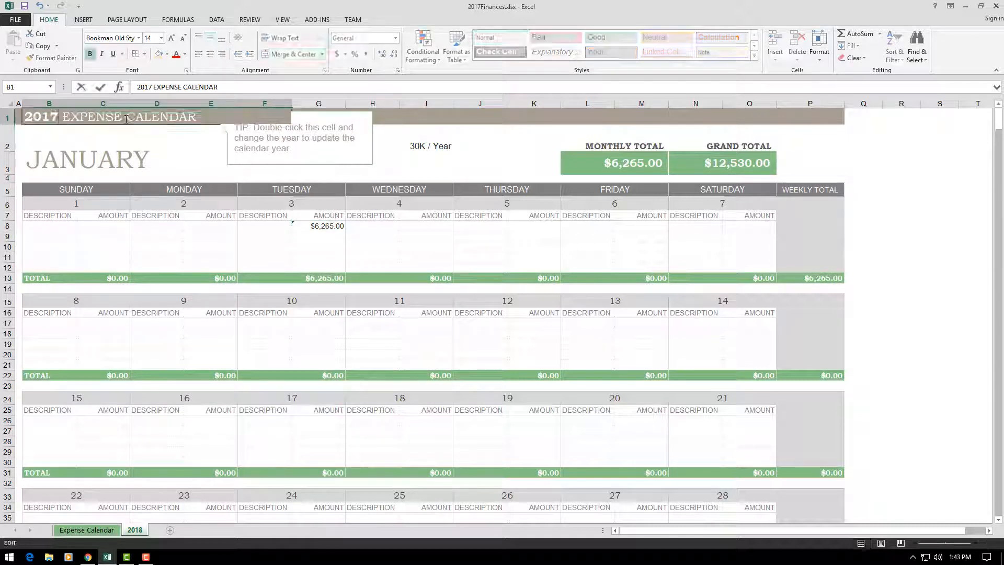
key(BackSpace)
text(8)
key(Return)
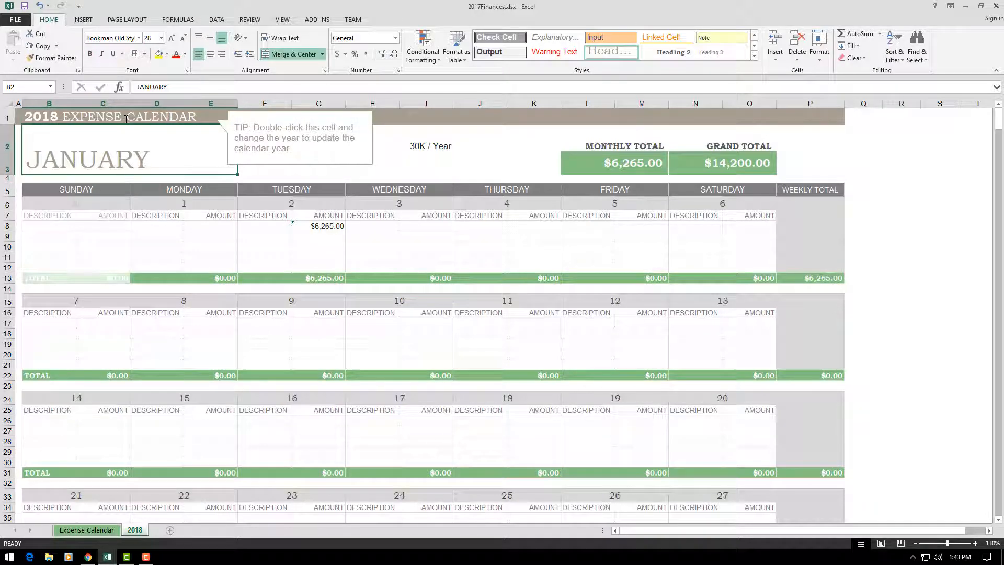
Enter the description "Starting Balance" beside the carried-over amount on January 2.
click(338, 224)
click(254, 225)
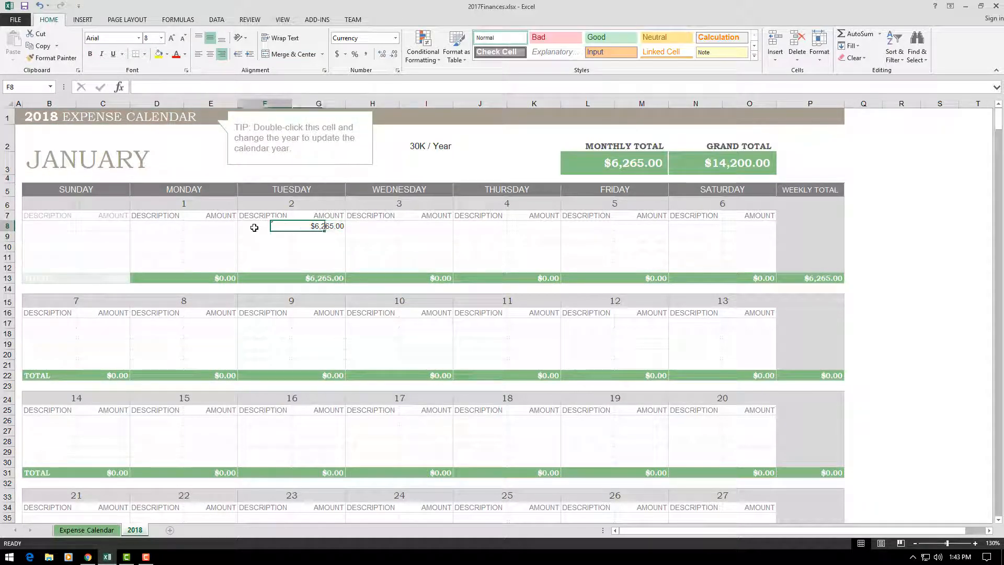
text(Startin)
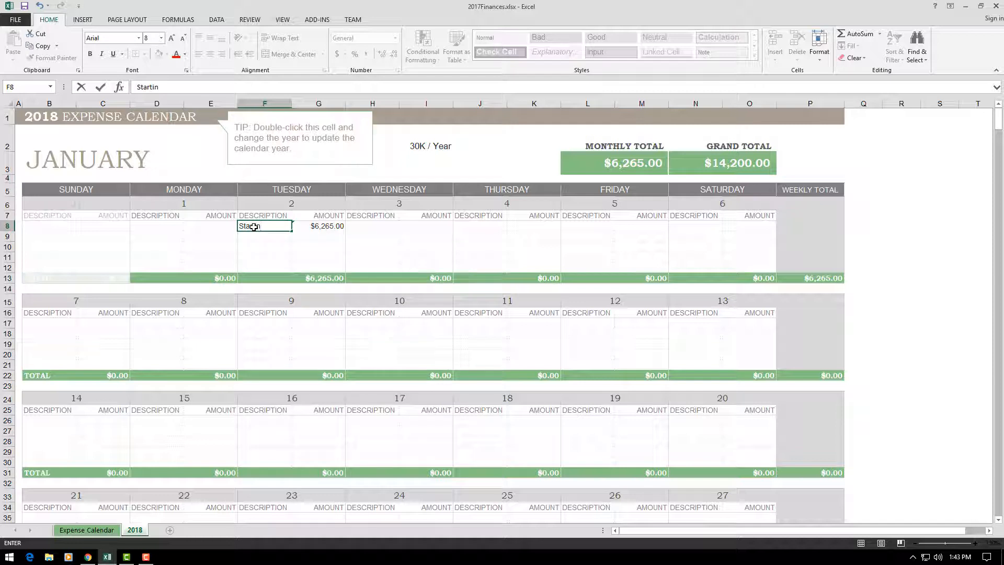
text(g Balance)
key(Tab)
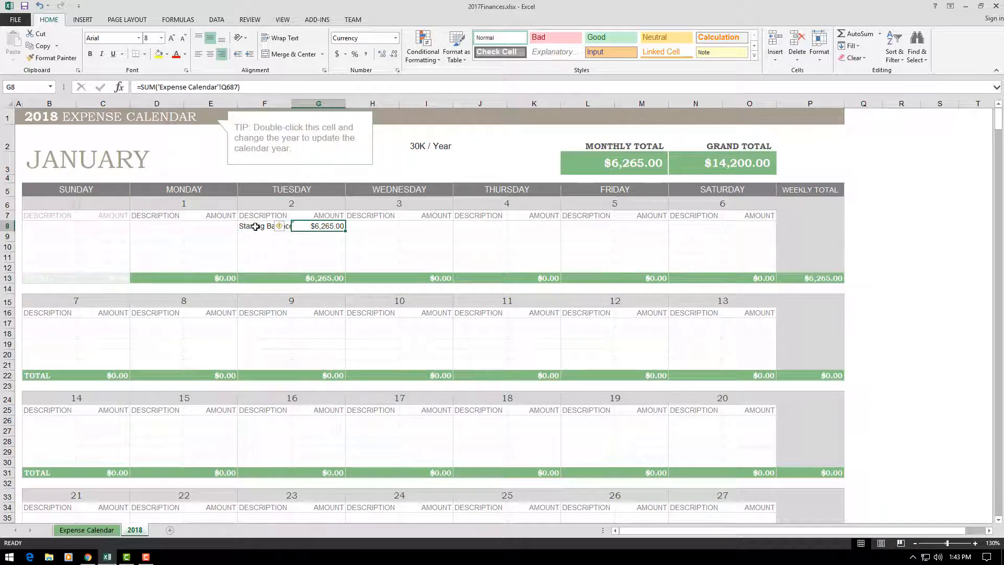
Add a "Car Fixes" expense of -$450.00 on December 29 in the Expense Calendar sheet.
click(86, 530)
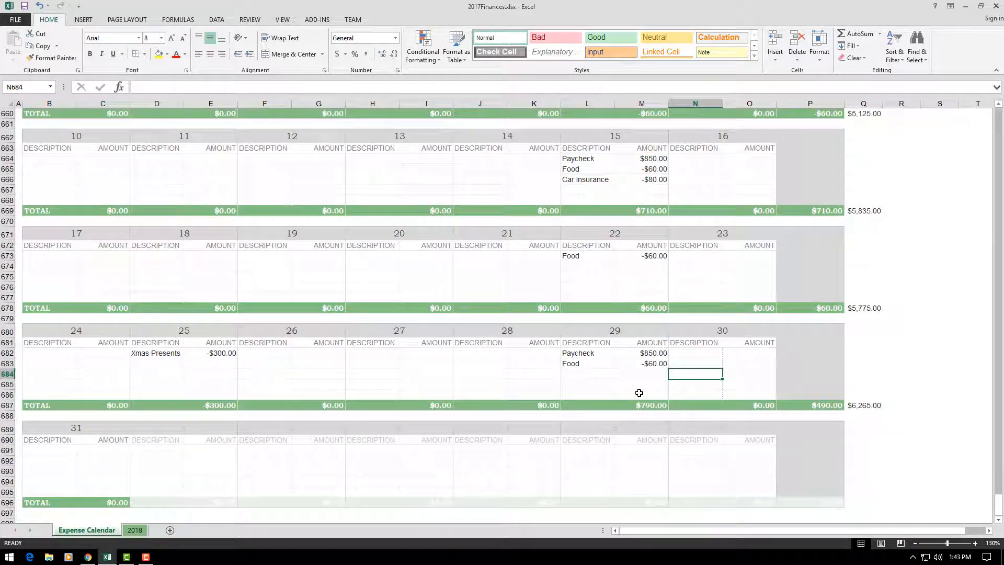
click(607, 375)
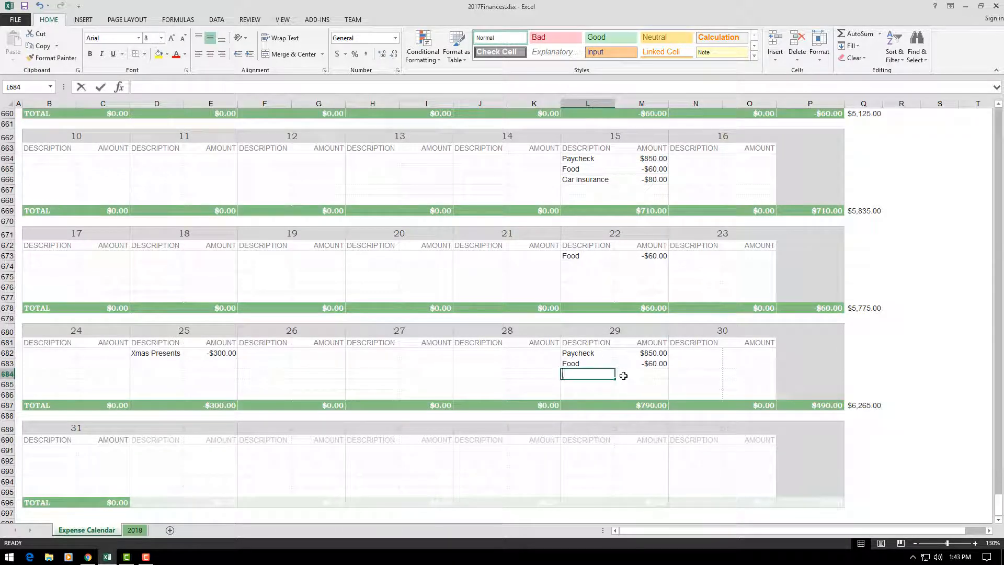
text(Car)
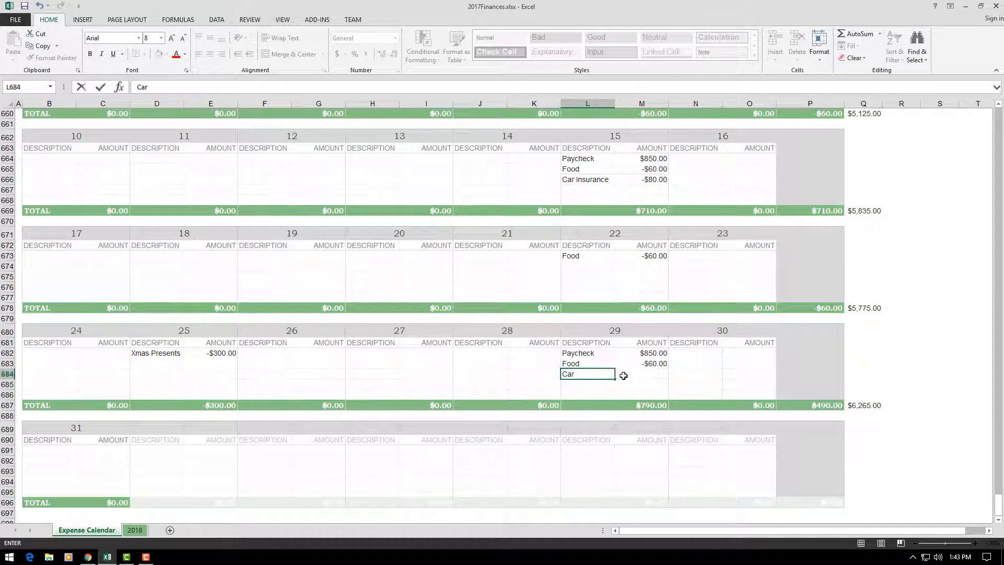
text( Fixes)
key(Tab)
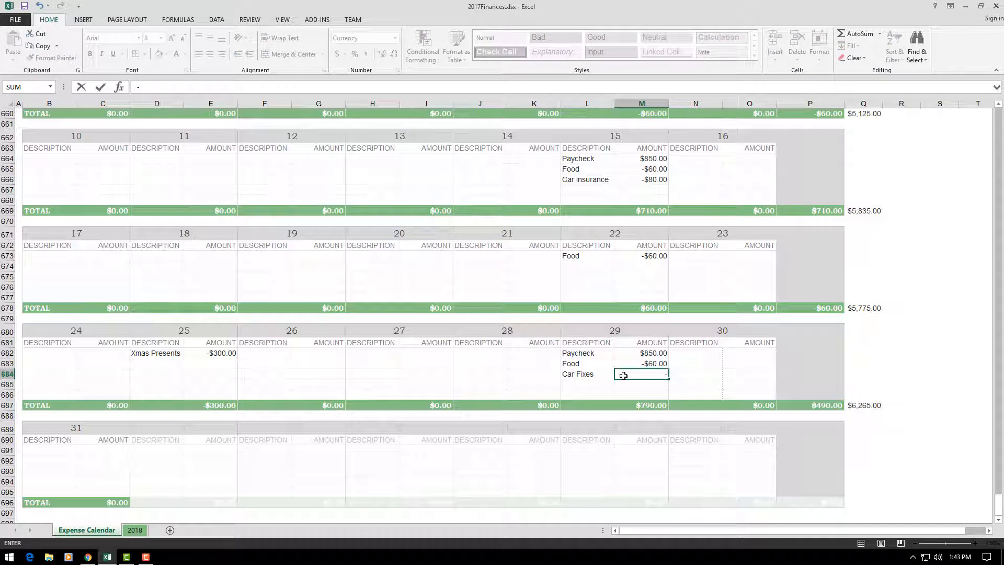
key(ctrl+Return)
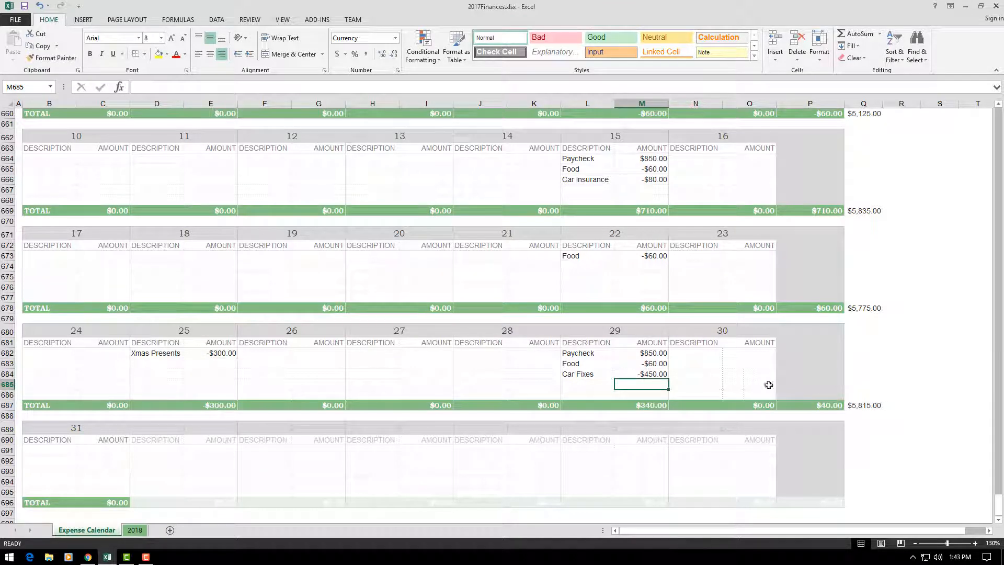
Compare the December 24 week's running balance in Q687 with the linked Starting Balance amount in G8 on the 2018 sheet.
click(860, 405)
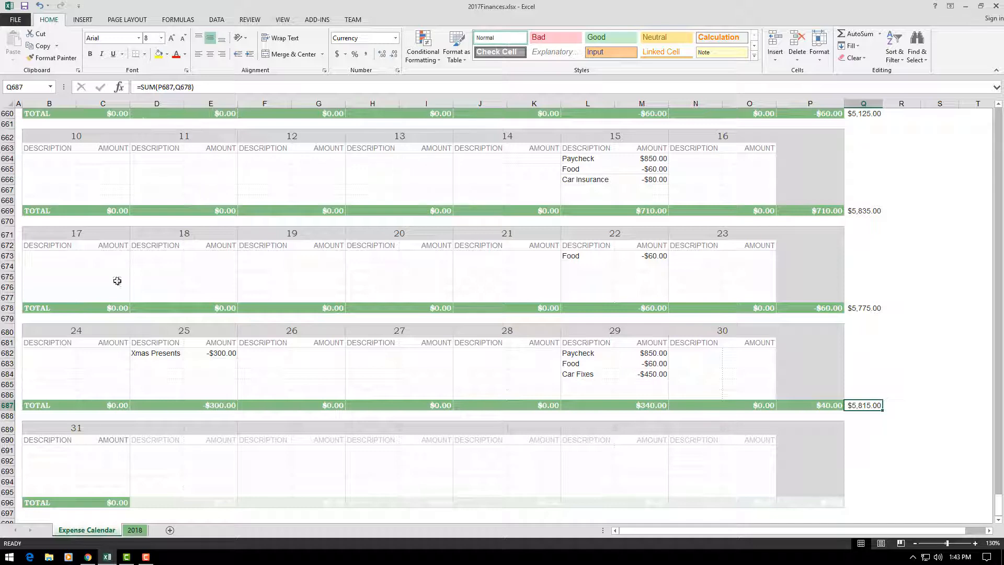
click(135, 530)
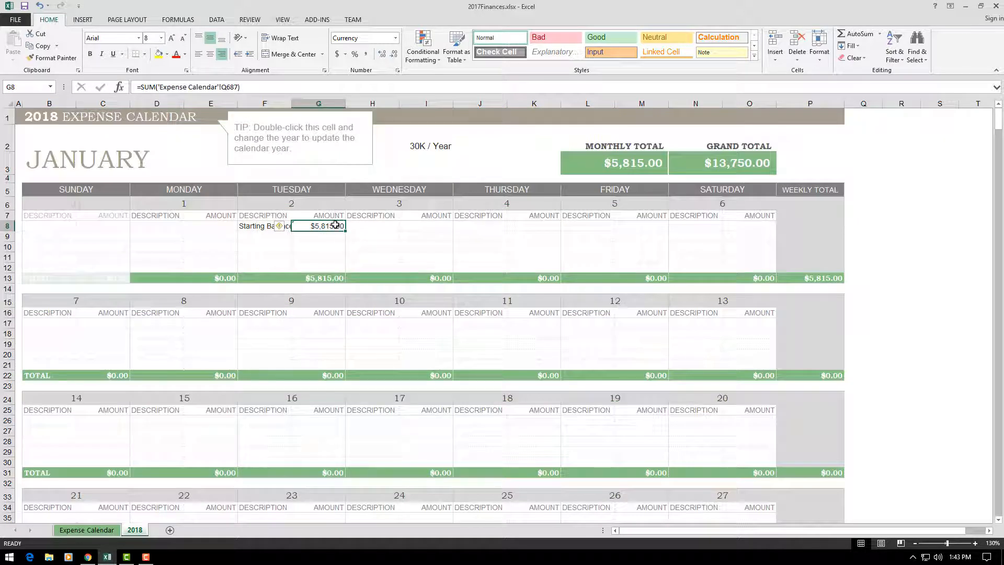
click(371, 238)
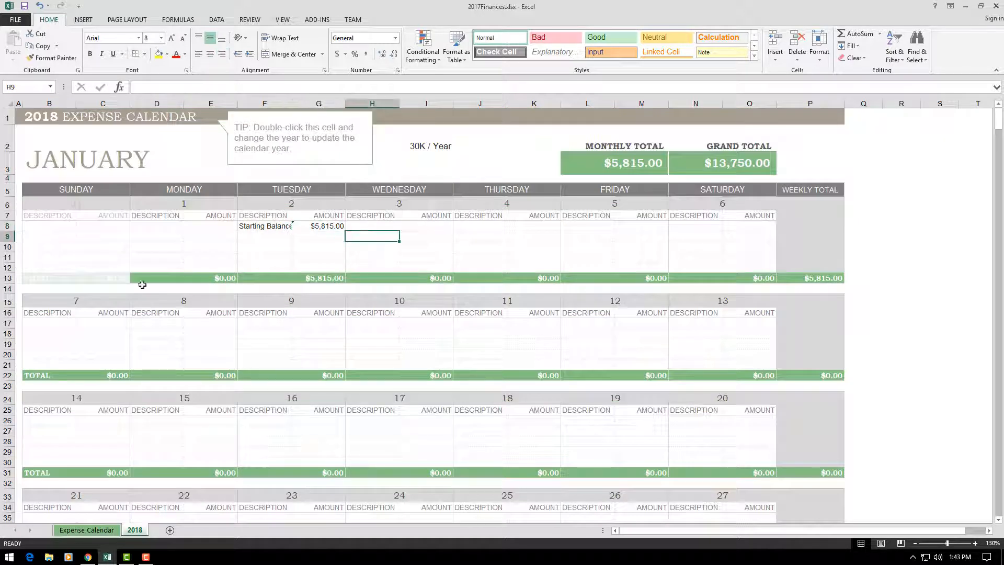
click(493, 247)
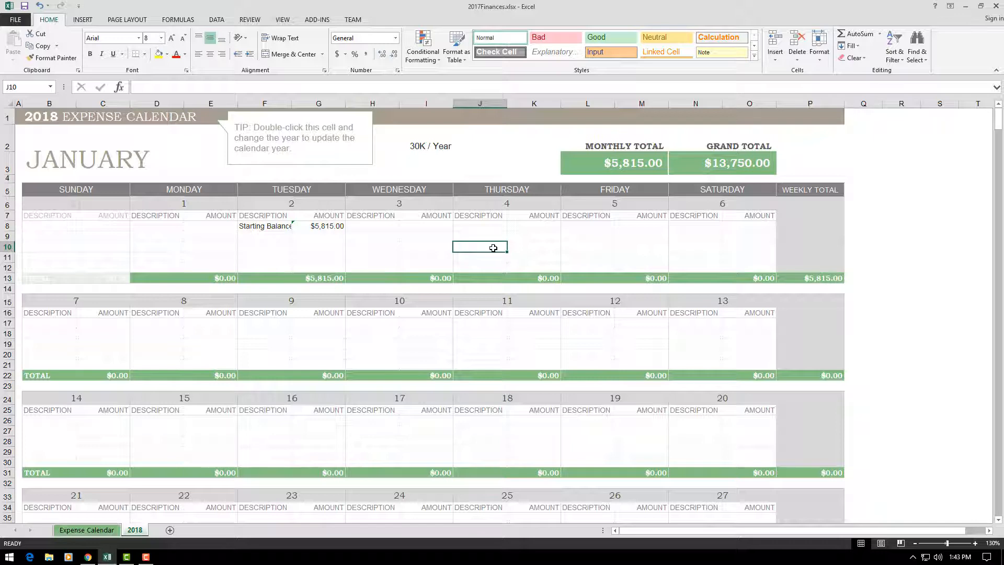
click(320, 227)
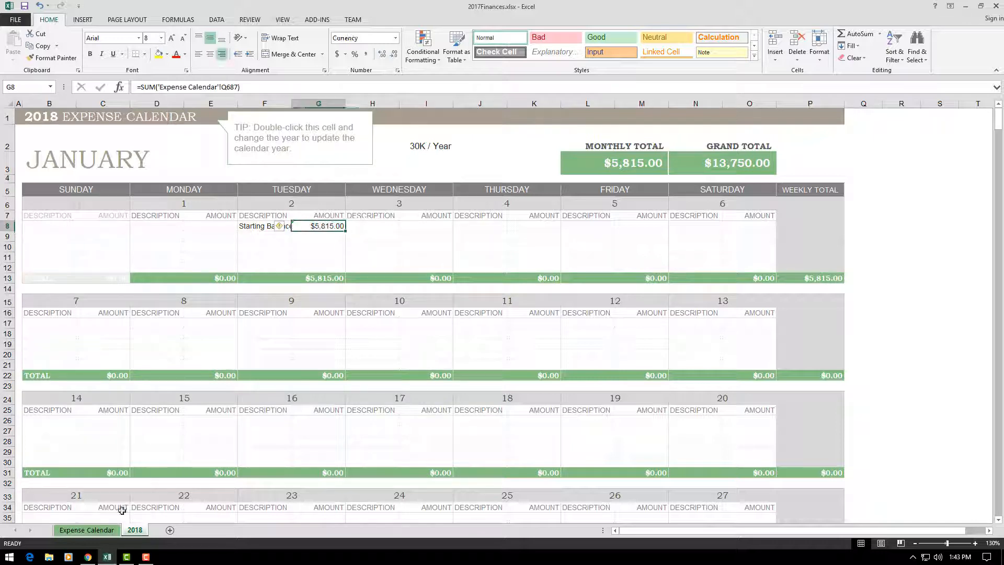
Return to the Expense Calendar sheet and look back through December's entries and weekly running balances.
click(87, 529)
click(374, 375)
click(465, 376)
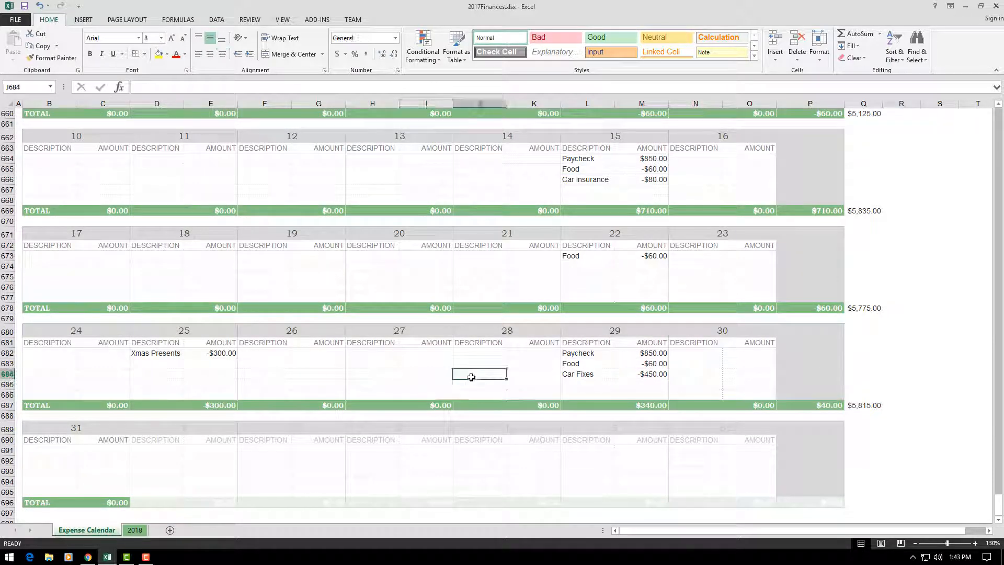
scroll(470, 376, up, 2)
click(482, 346)
scroll(483, 343, up, 3)
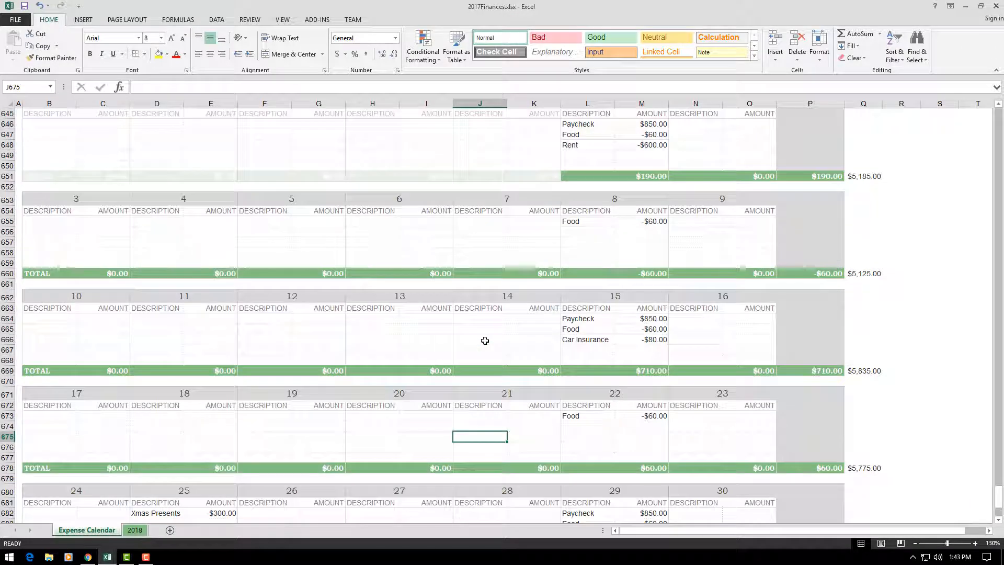
click(485, 340)
scroll(484, 341, up, 3)
click(485, 346)
scroll(485, 346, up, 7)
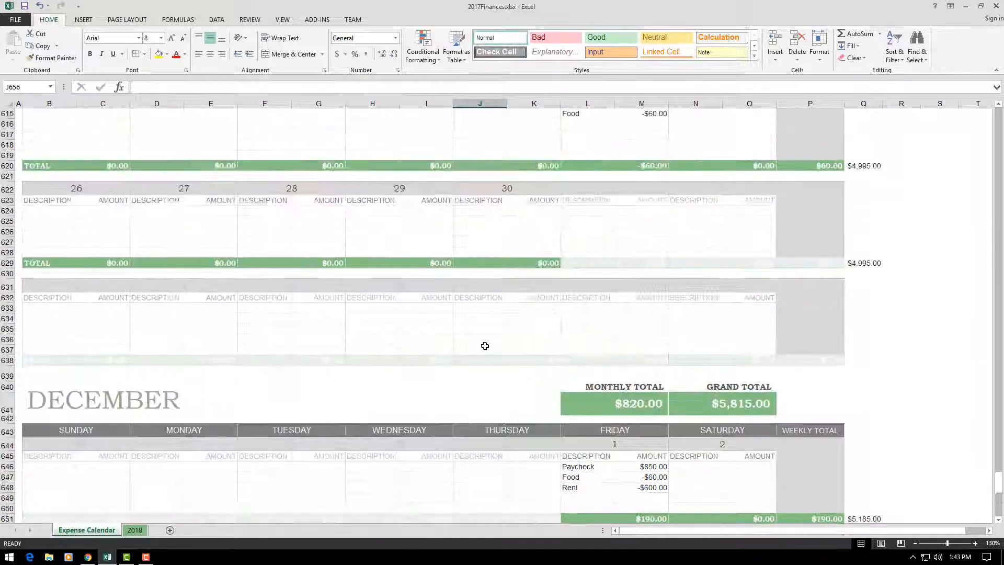
Review the November and October entries and weekly running balances, including the end-of-October balance in Q571.
scroll(485, 346, up, 6)
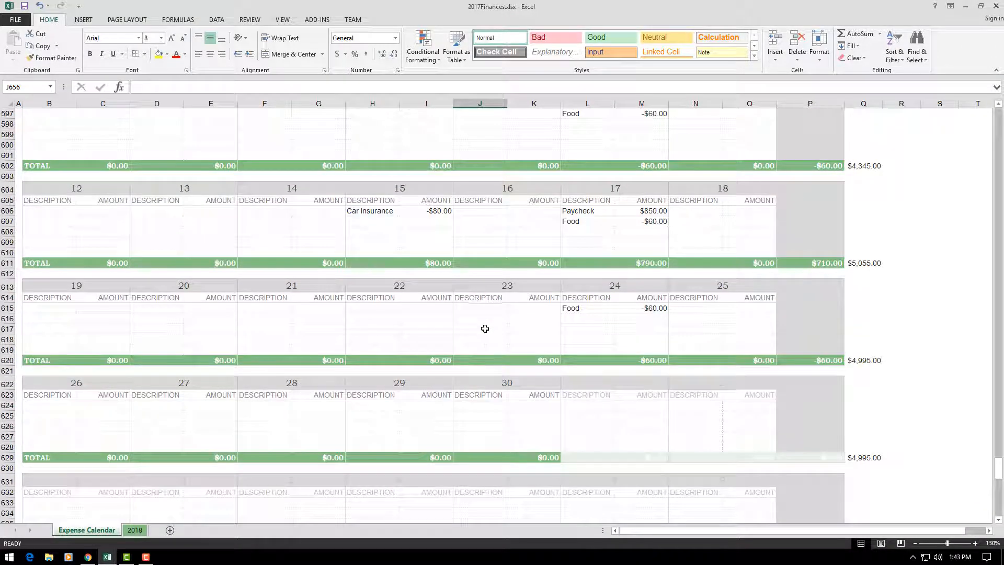
click(481, 330)
click(392, 337)
click(375, 233)
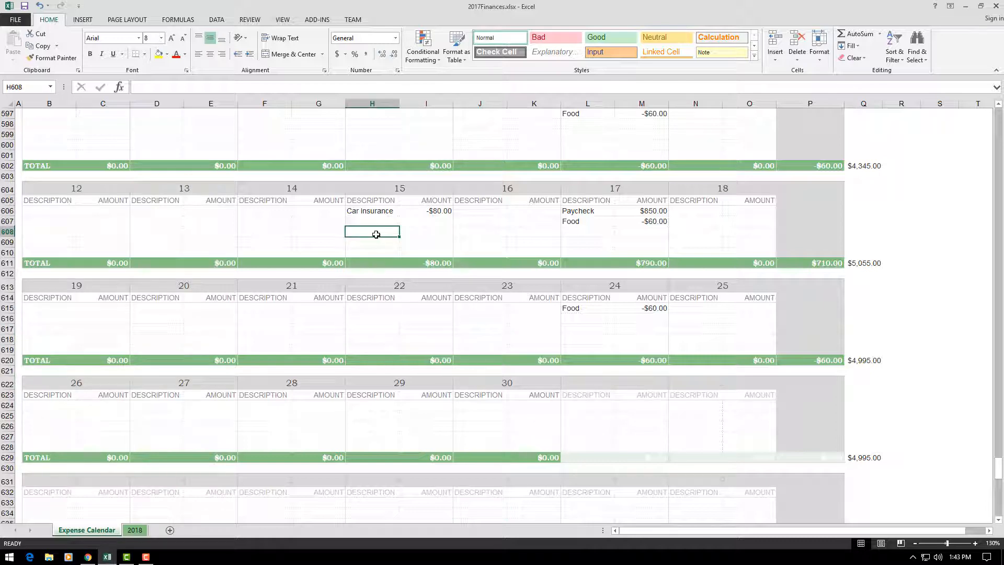
click(454, 240)
click(510, 242)
click(702, 244)
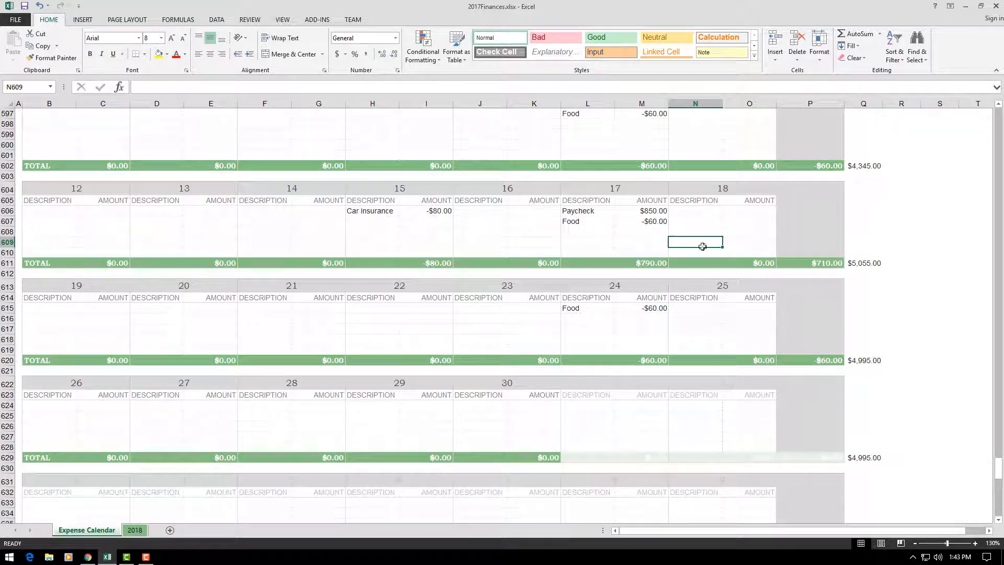
scroll(758, 298, up, 6)
click(707, 253)
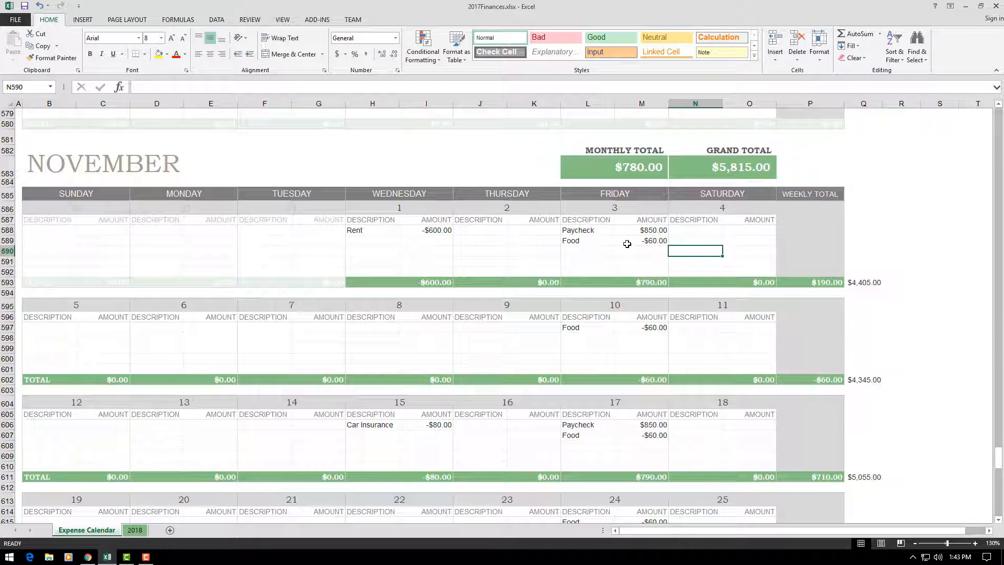
scroll(597, 311, up, 8)
click(866, 287)
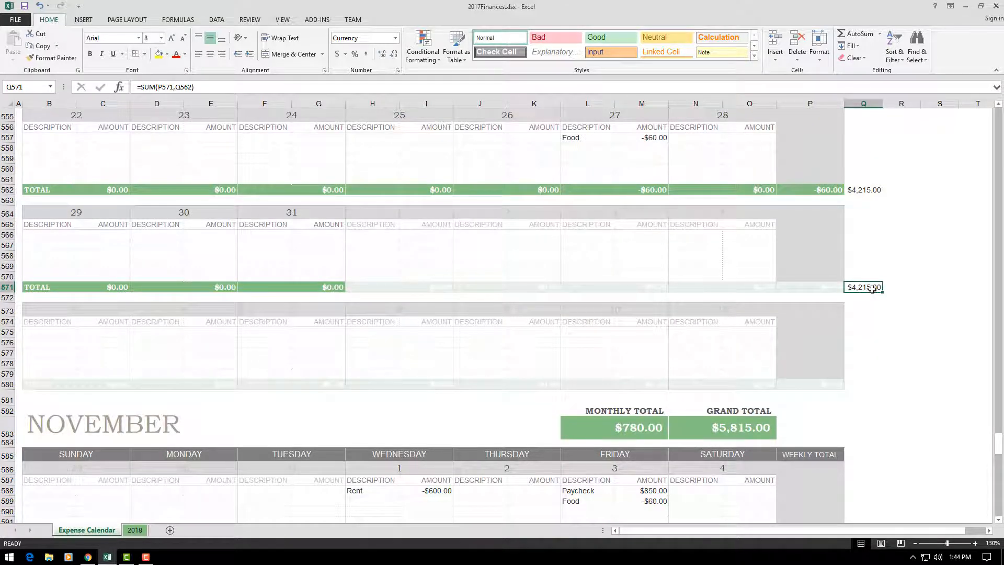
scroll(311, 309, up, 6)
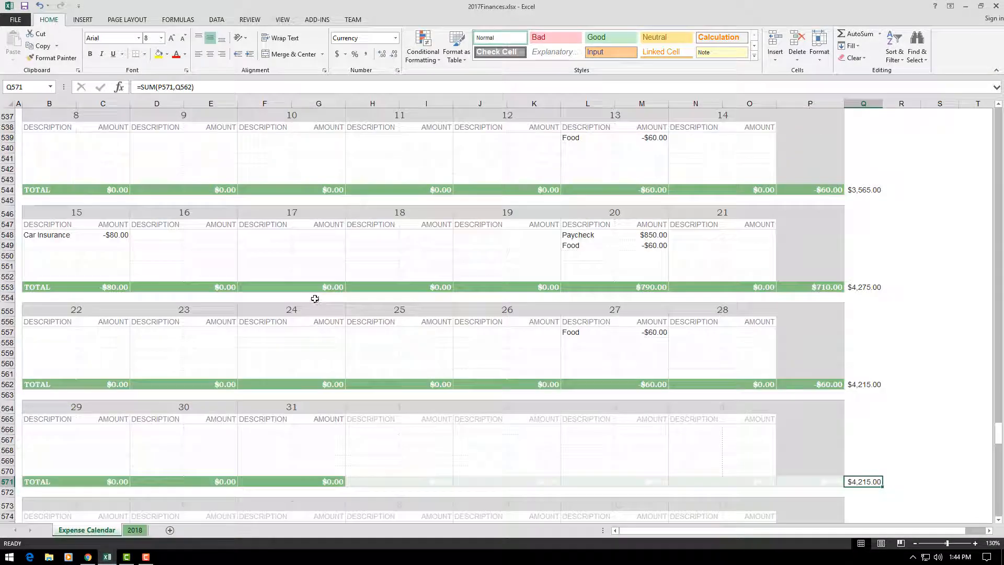
click(374, 256)
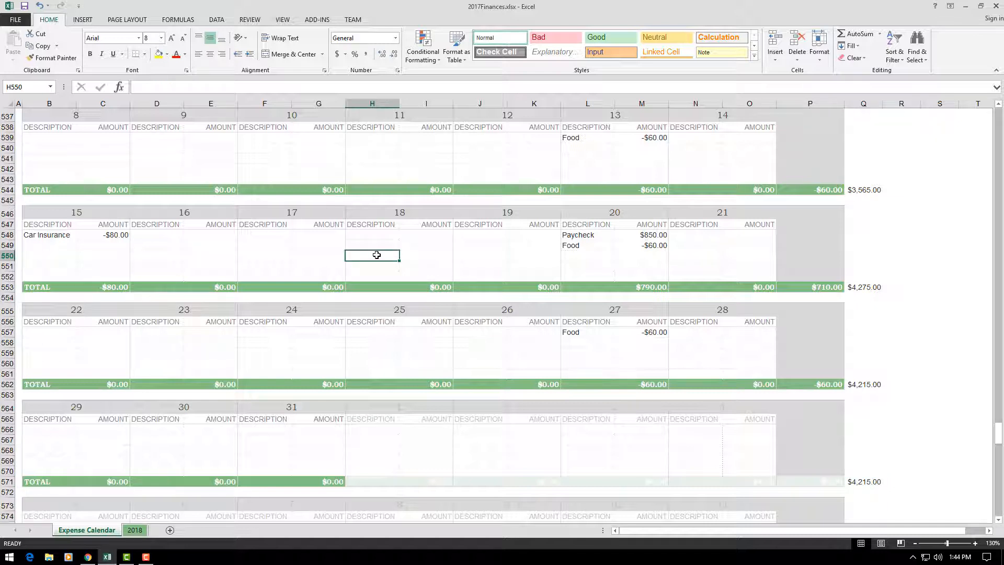